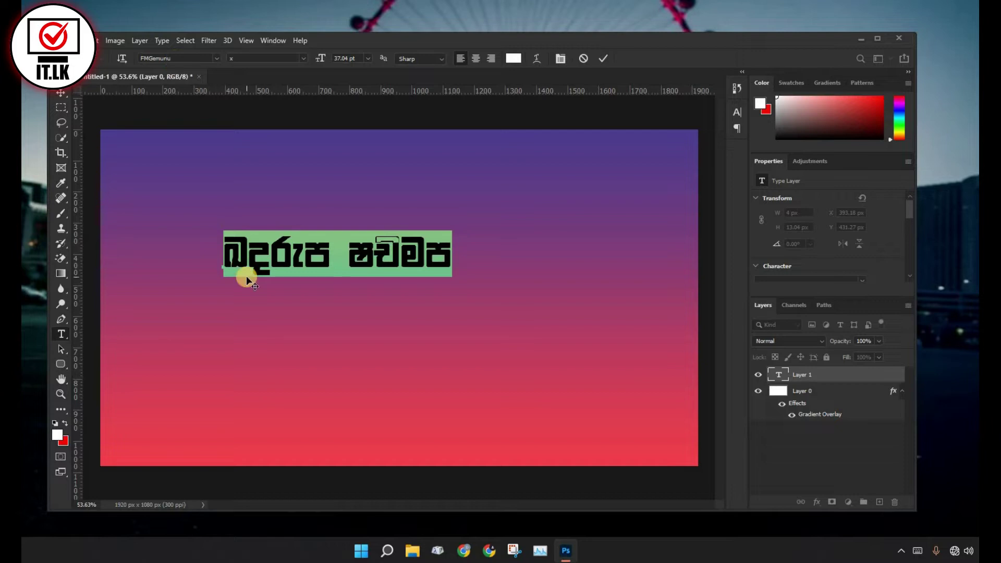
Clear the sample text from the type layer and try the r and s characters of the FMGemunu font
key(BackSpace)
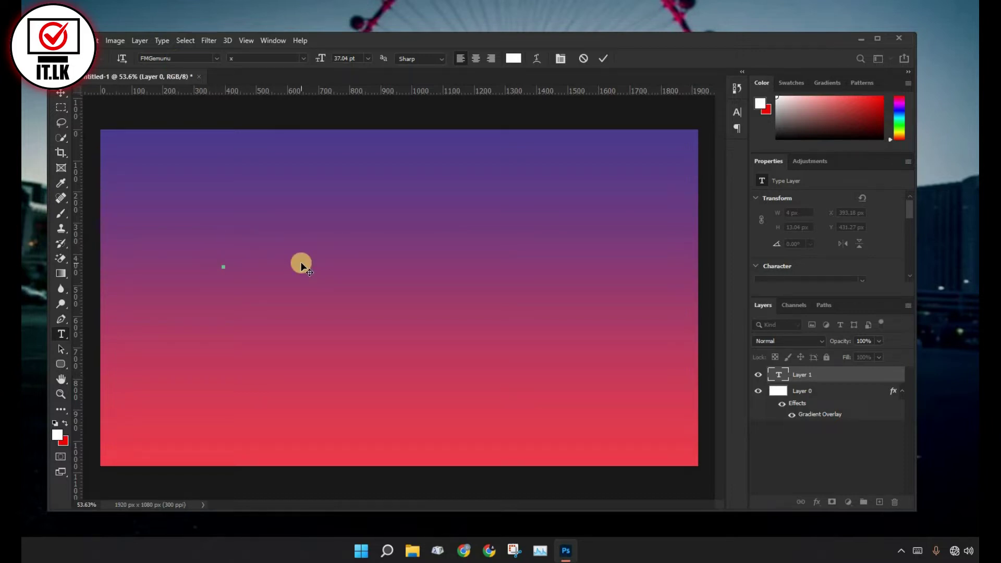
text(r)
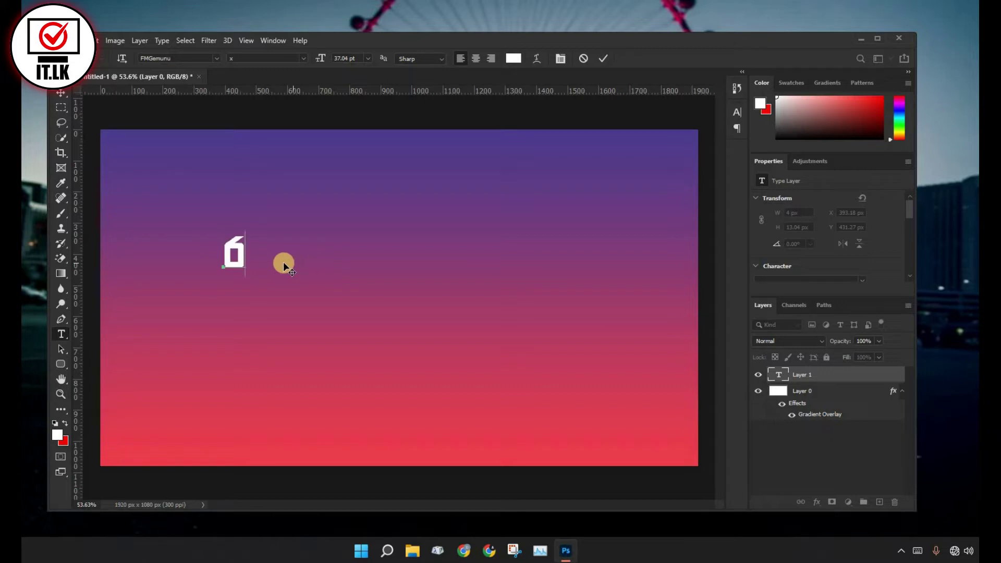
text(s)
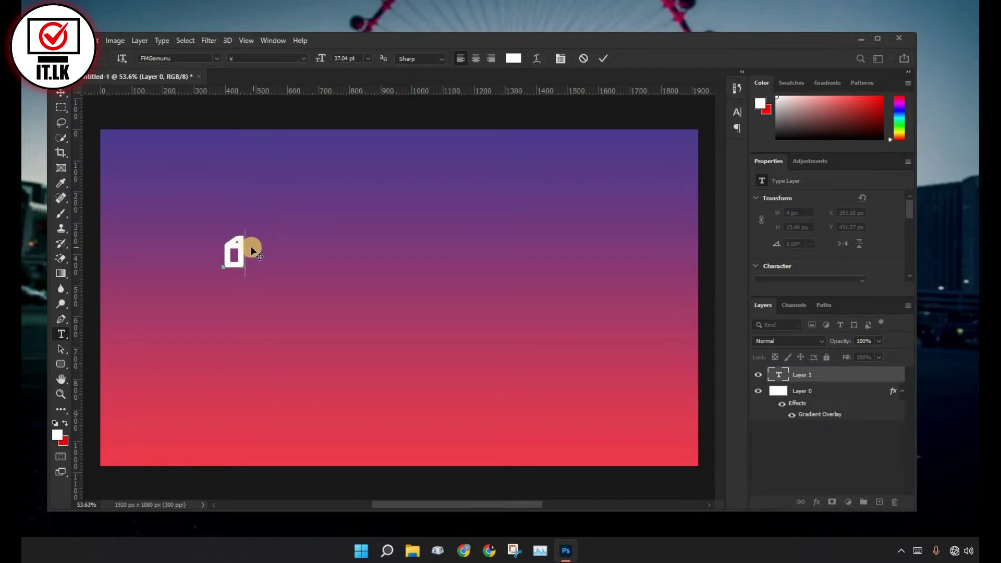
scroll(251, 246, up, 3)
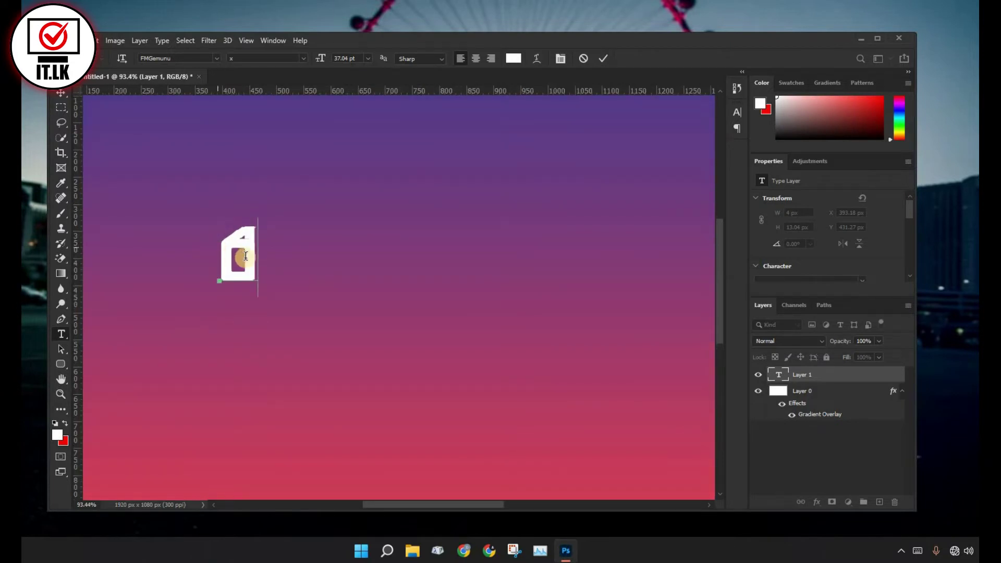
key(BackSpace)
text(s)
key(BackSpace)
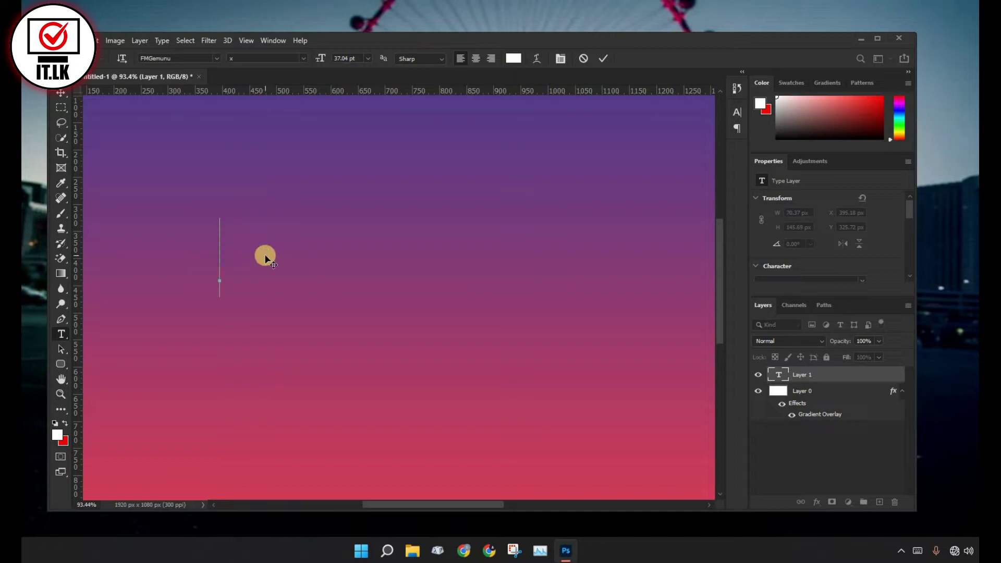
Try the g character of the FMGemunu font in the empty text layer, and erase it
text(g)
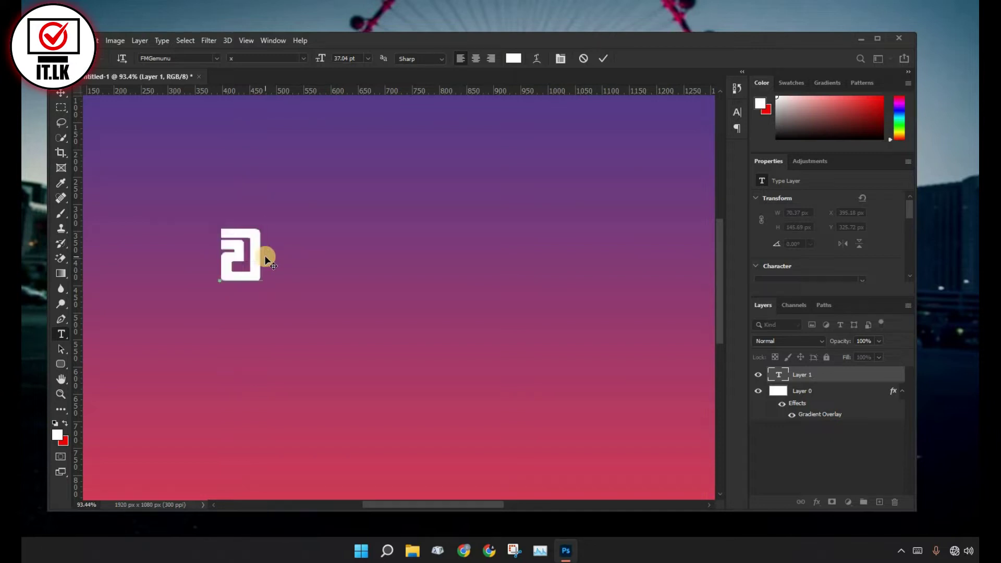
scroll(277, 267, up, 1)
alt+scroll(277, 269, down, 3)
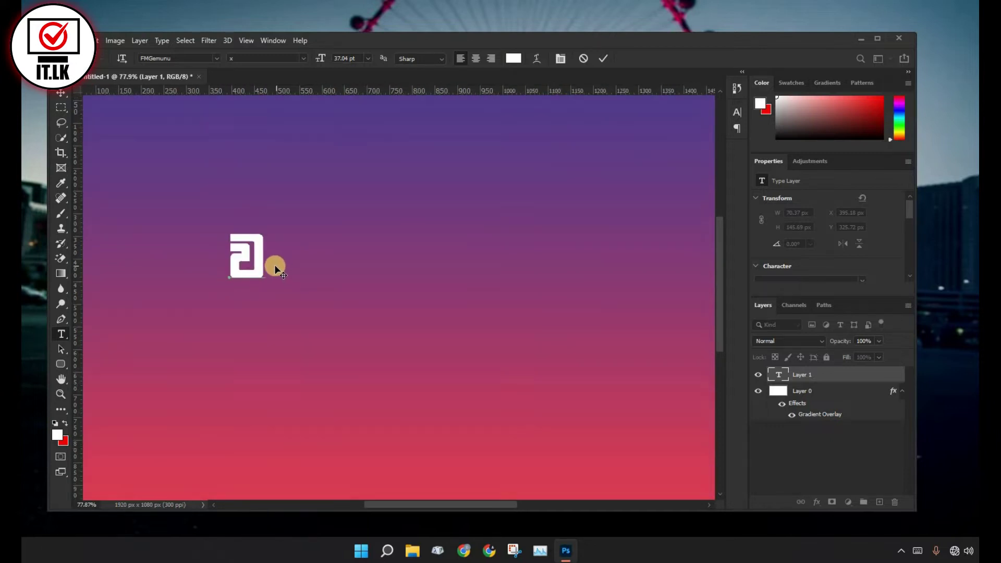
key(BackSpace)
key(ctrl+minus)
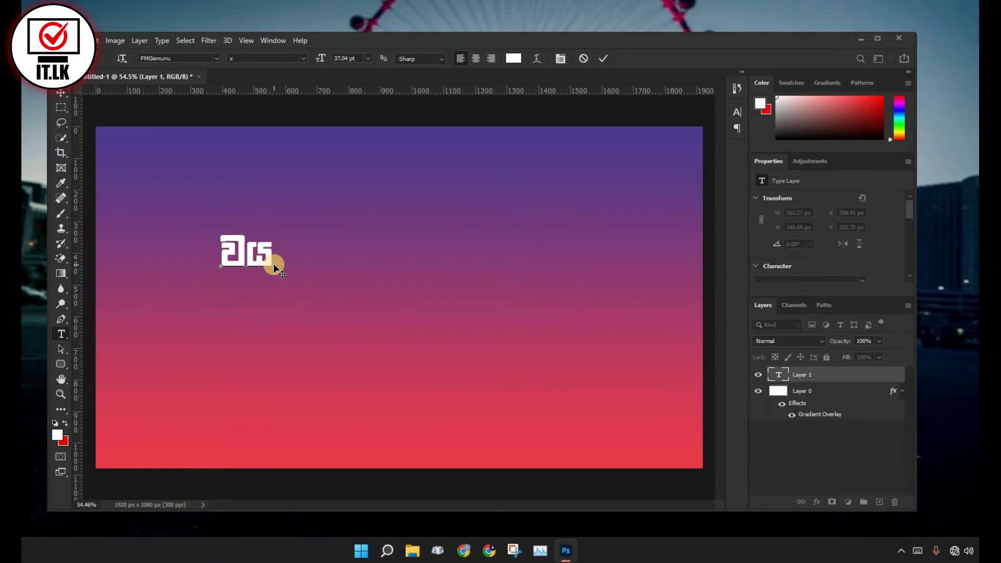
Test-type the Sinhala letters වයදම and a single ද in the text layer, erasing each attempt
text(u)
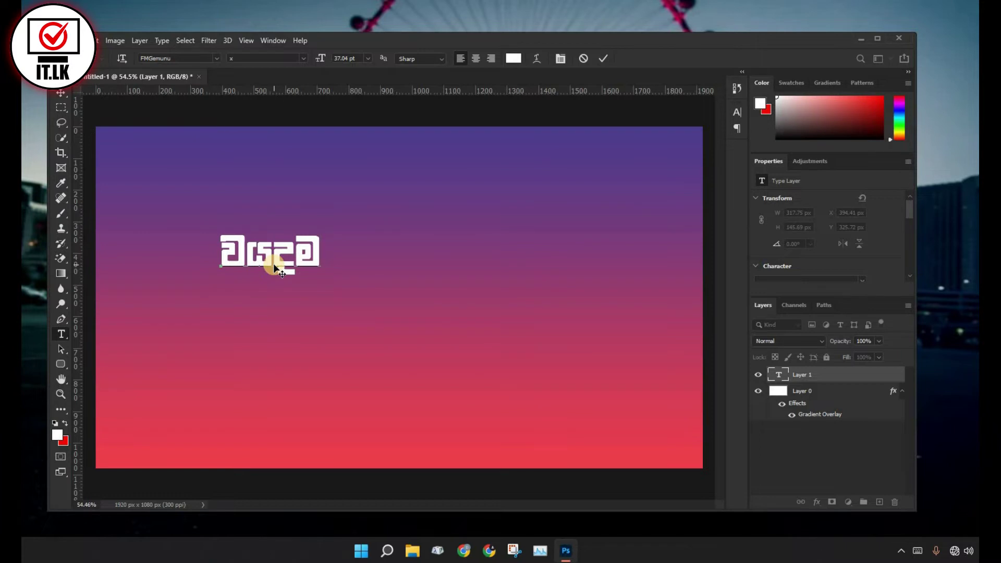
key(BackSpace)
key(BackSpace)
key(BackSpace)
key(BackSpace)
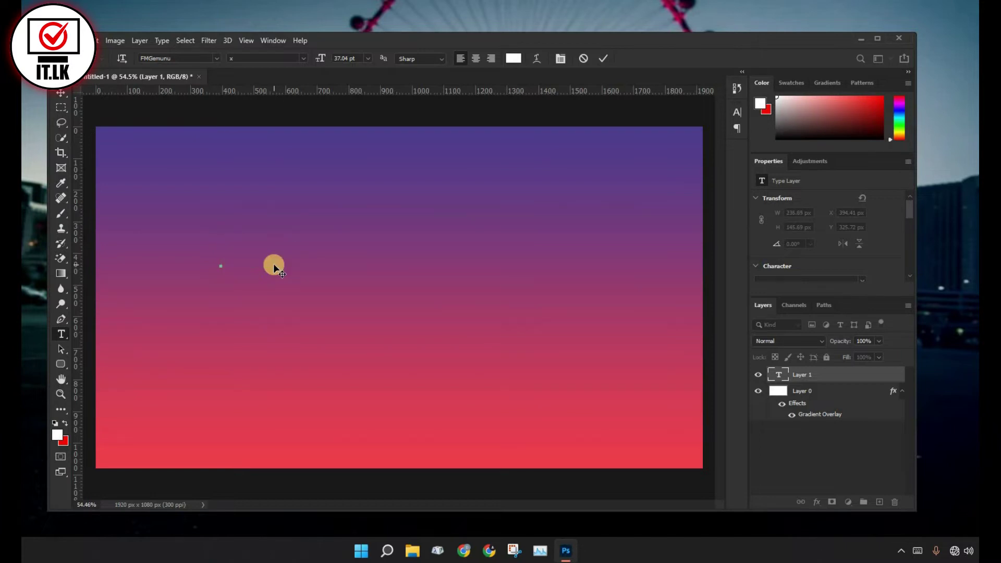
text(o)
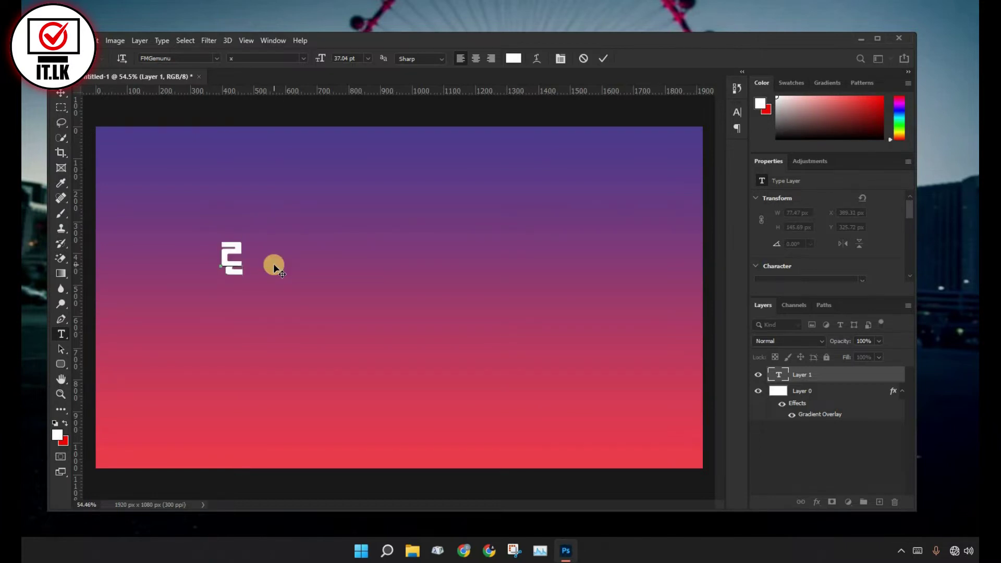
key(BackSpace)
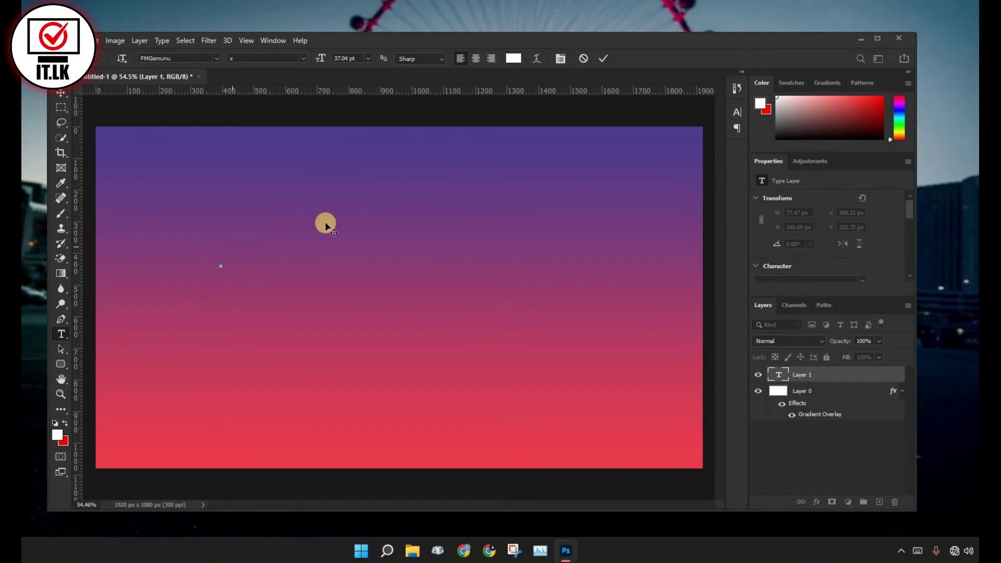
Minimise Photoshop and open Character Map, placing its window clear on the desktop
click(859, 42)
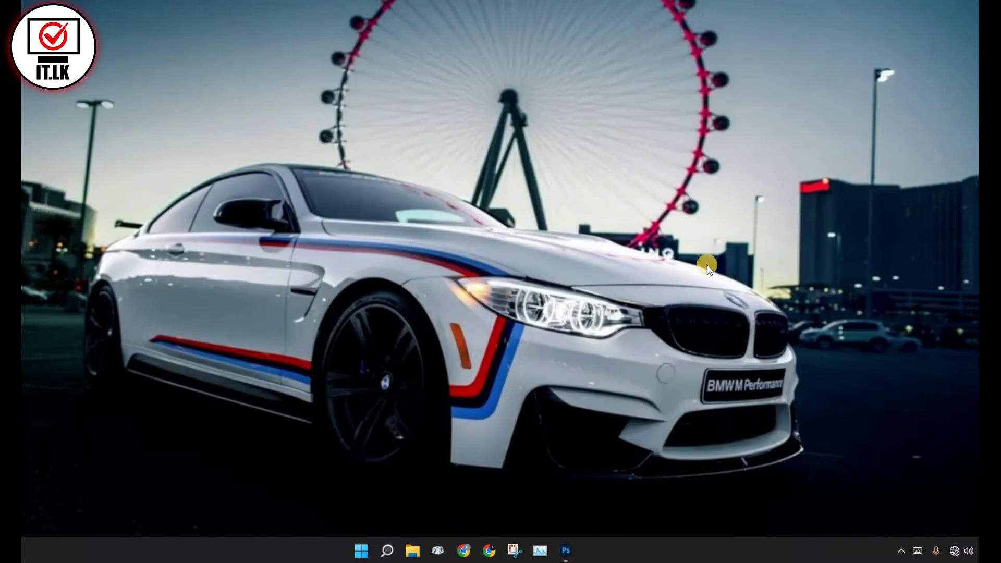
click(439, 550)
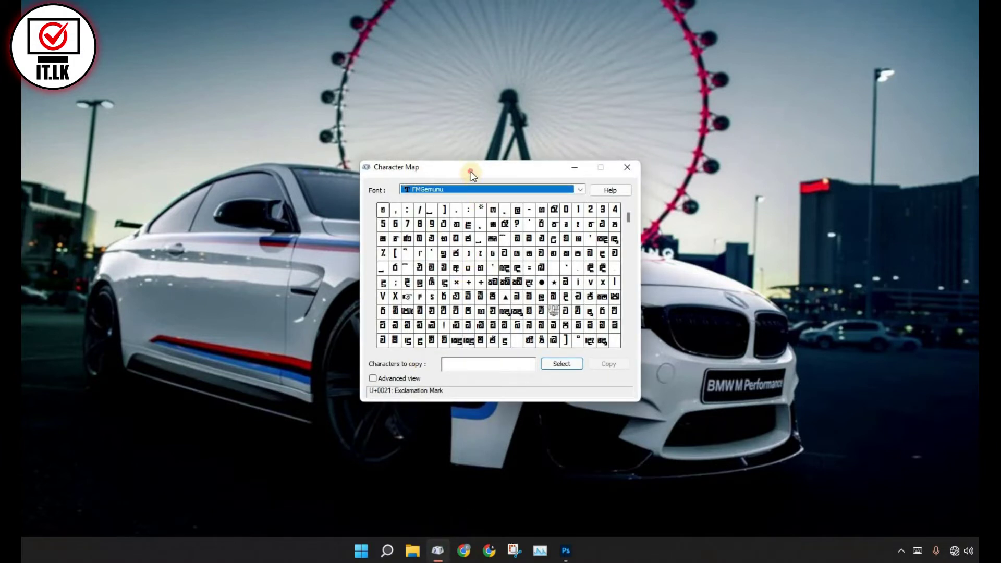
drag(471, 171, 372, 195)
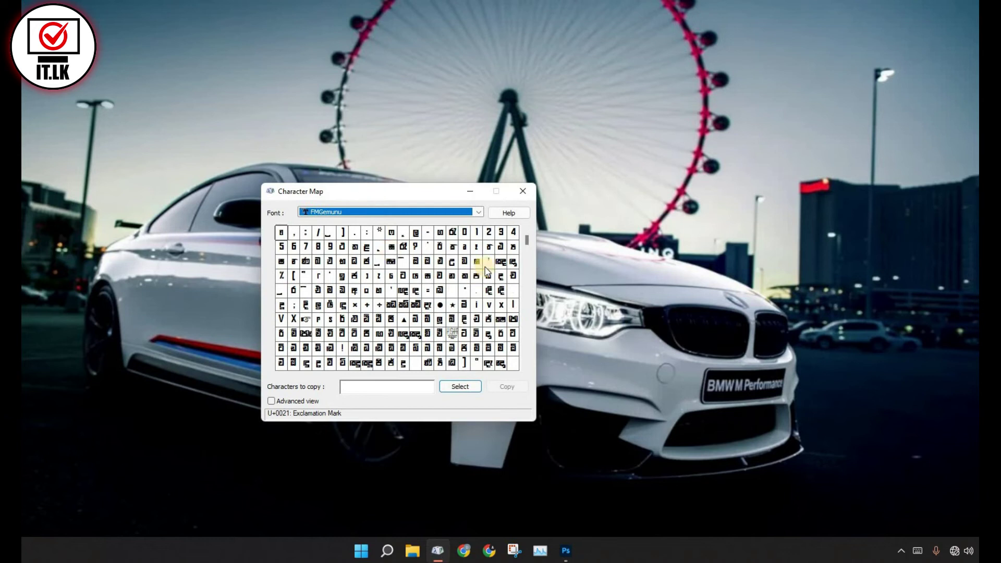
Bring Photoshop back up and place the Character Map window over it, covering the color and properties panels
click(561, 553)
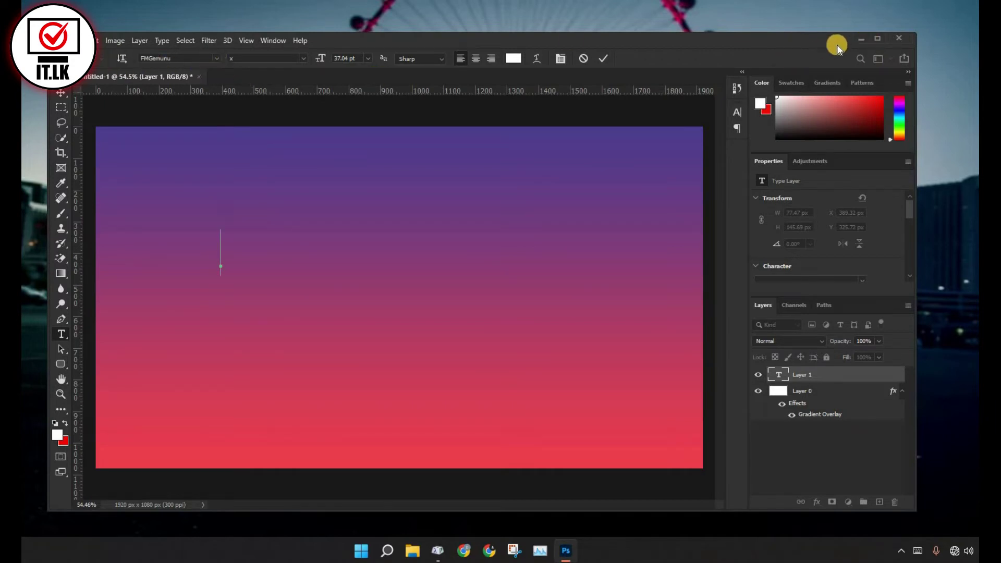
click(856, 40)
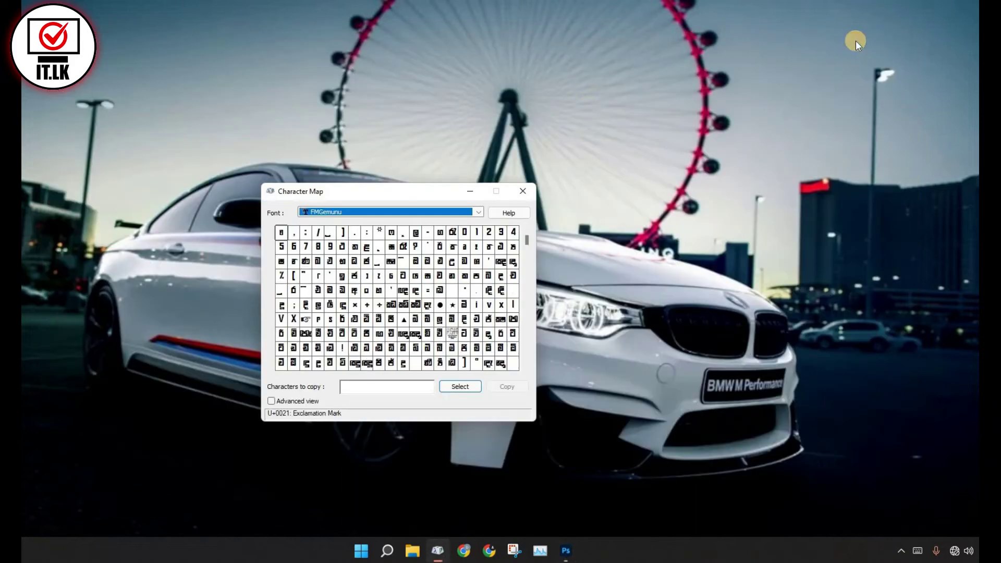
drag(420, 179, 524, 182)
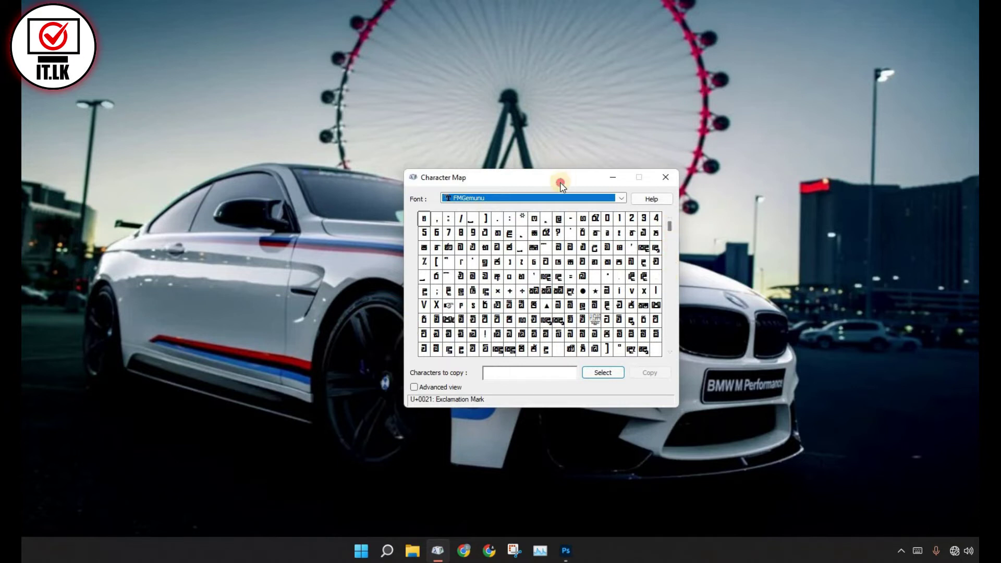
drag(560, 180, 319, 124)
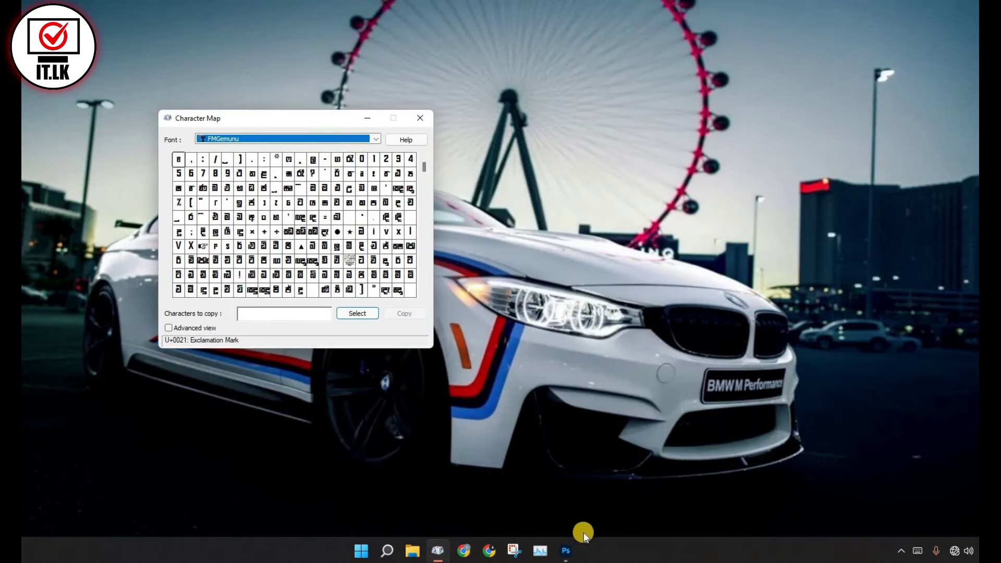
click(568, 551)
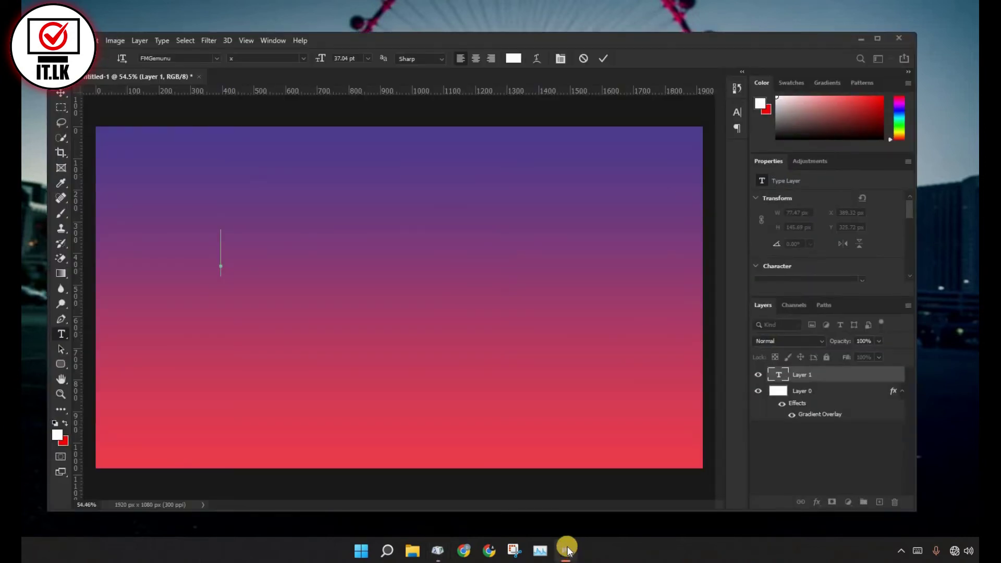
click(441, 552)
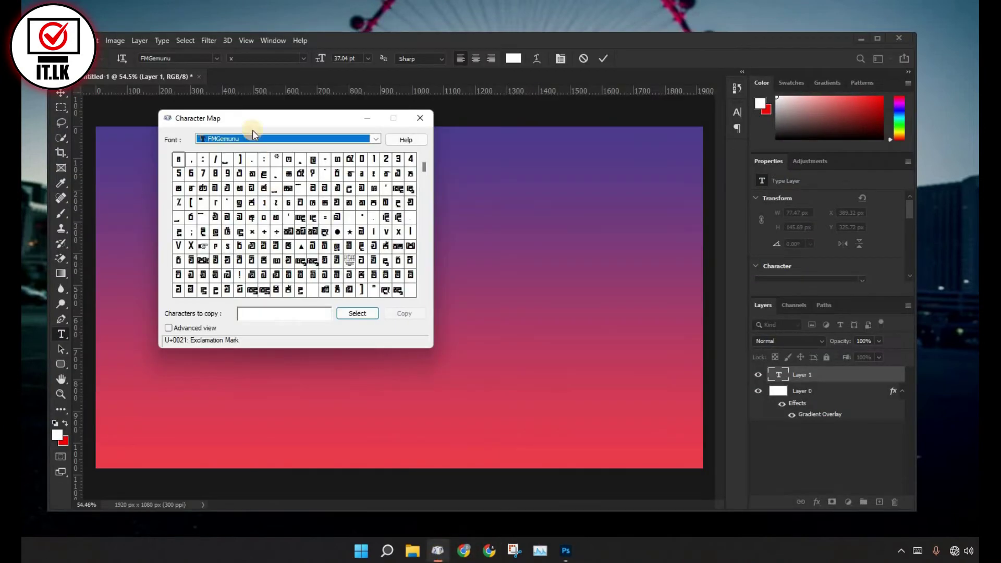
drag(269, 114, 667, 73)
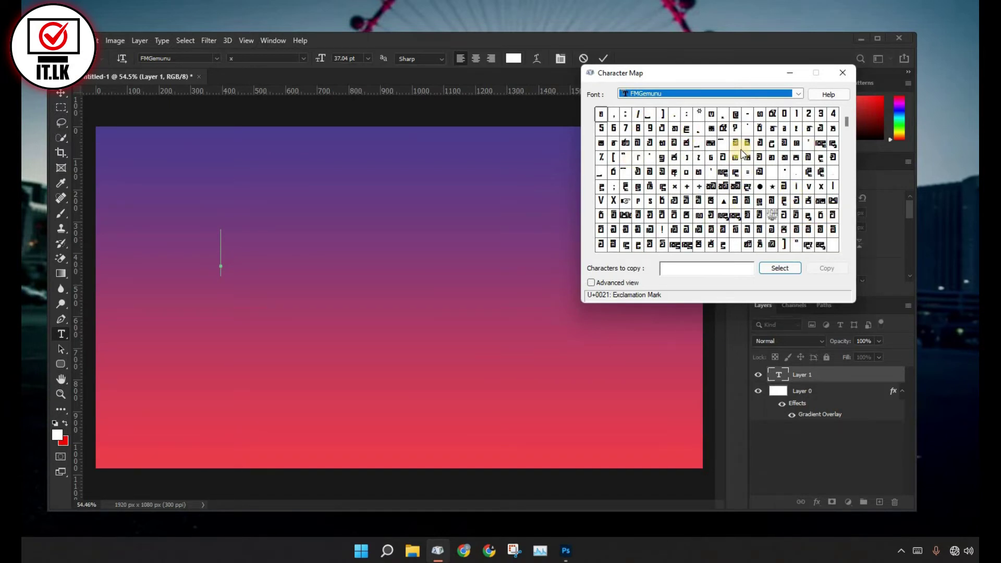
Look up the U+00F1 glyph in Character Map, and try typing the letter with its vowel sign in the Photoshop text layer
click(797, 234)
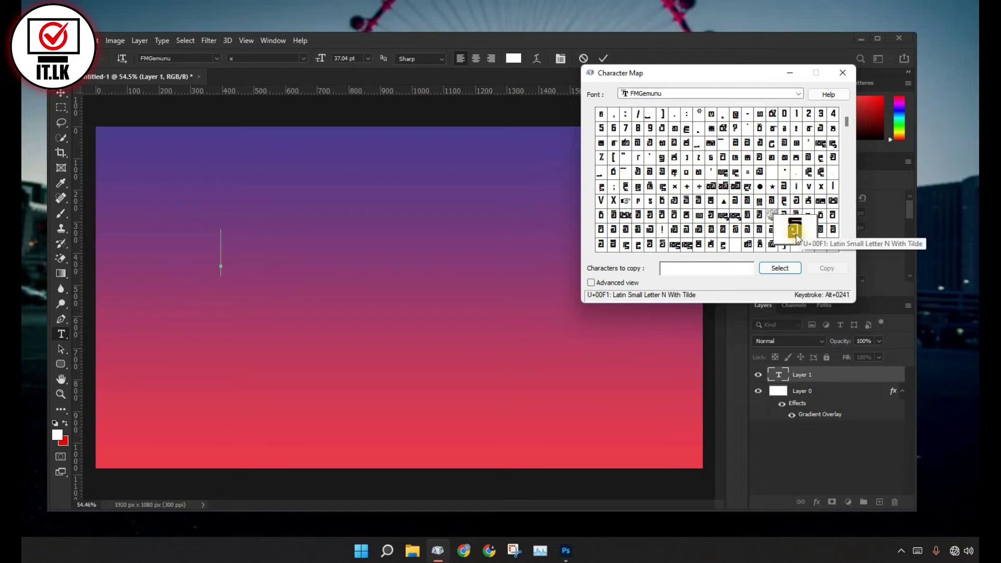
click(549, 42)
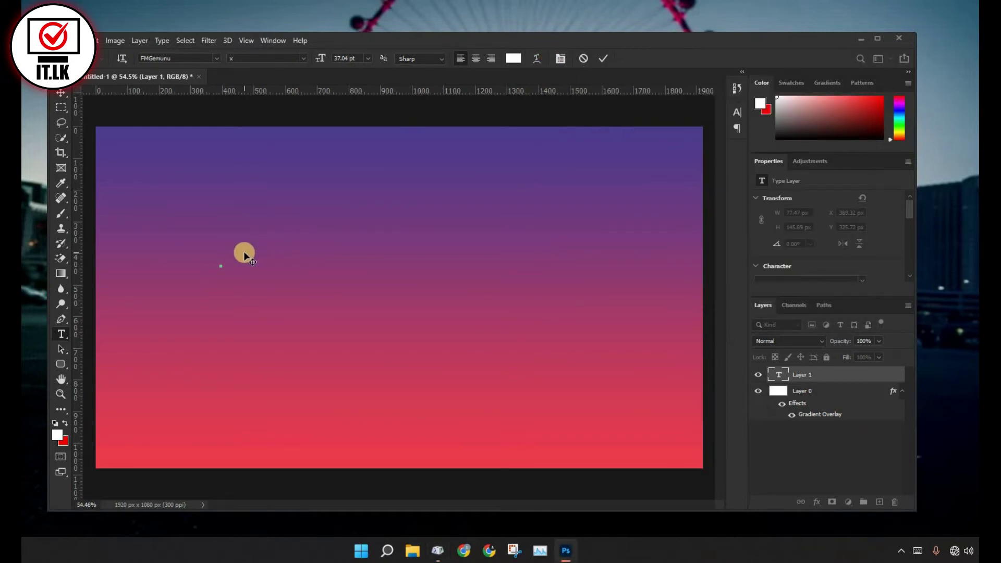
text(ñs)
key(BackSpace)
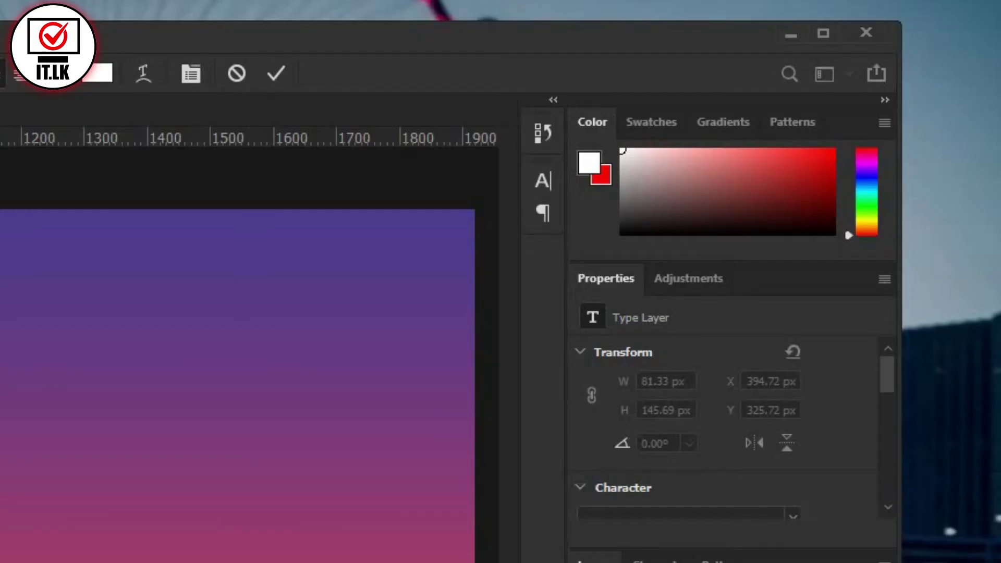
Return to Character Map and examine the enlarged FMGemunu glyphs around U+00F1, including U+00DF and U+00F2 to U+00F4
key(alt+Tab)
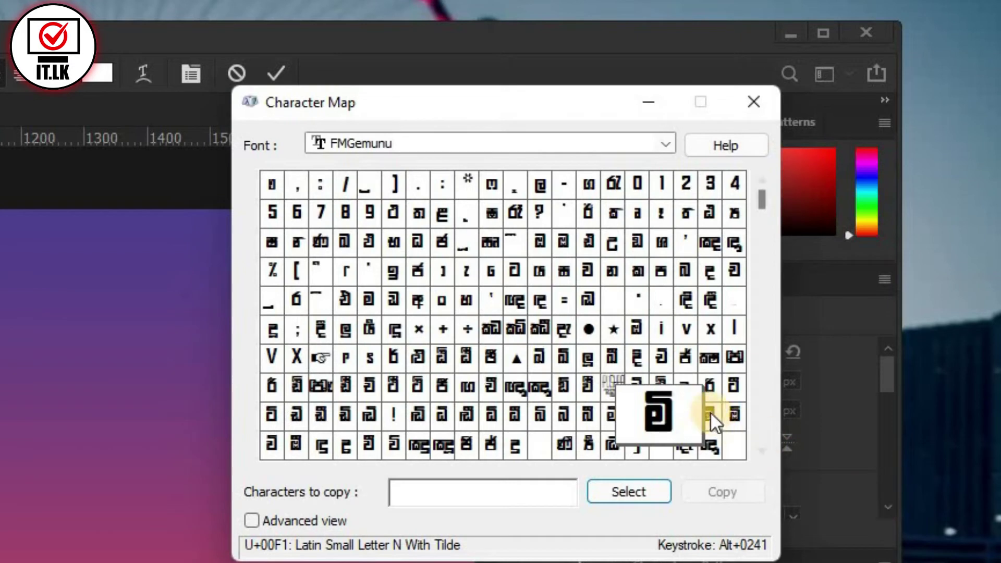
click(702, 394)
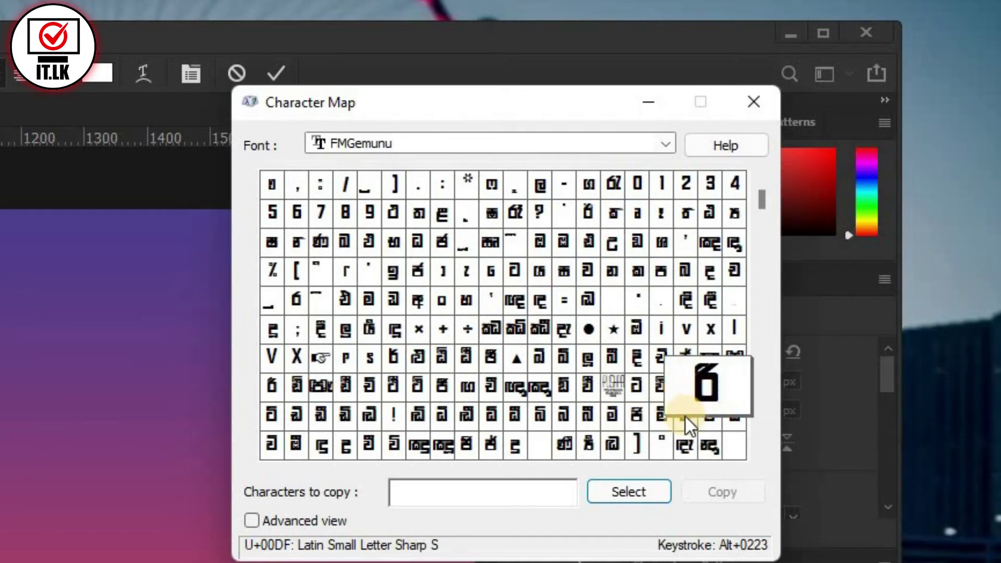
click(657, 416)
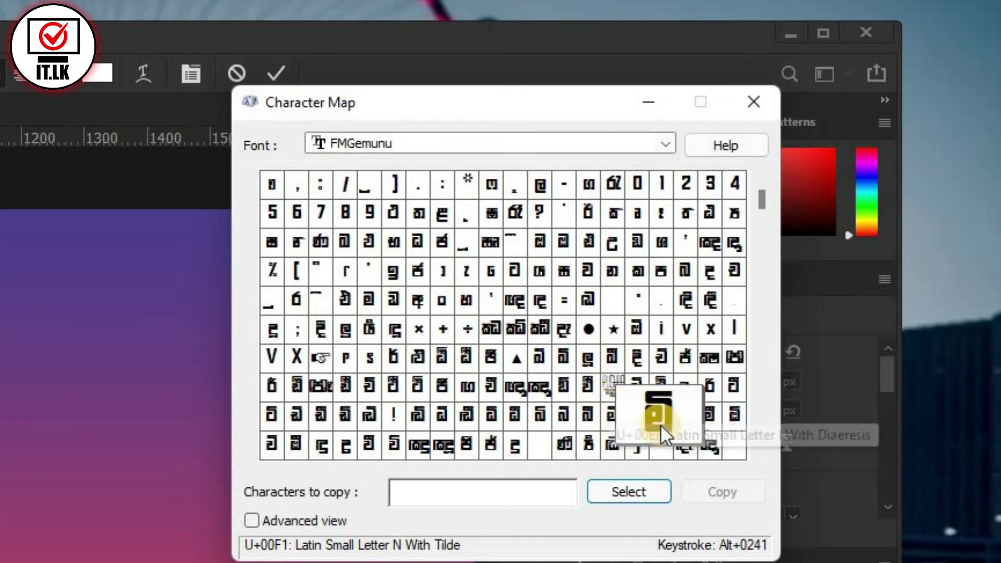
key(Right)
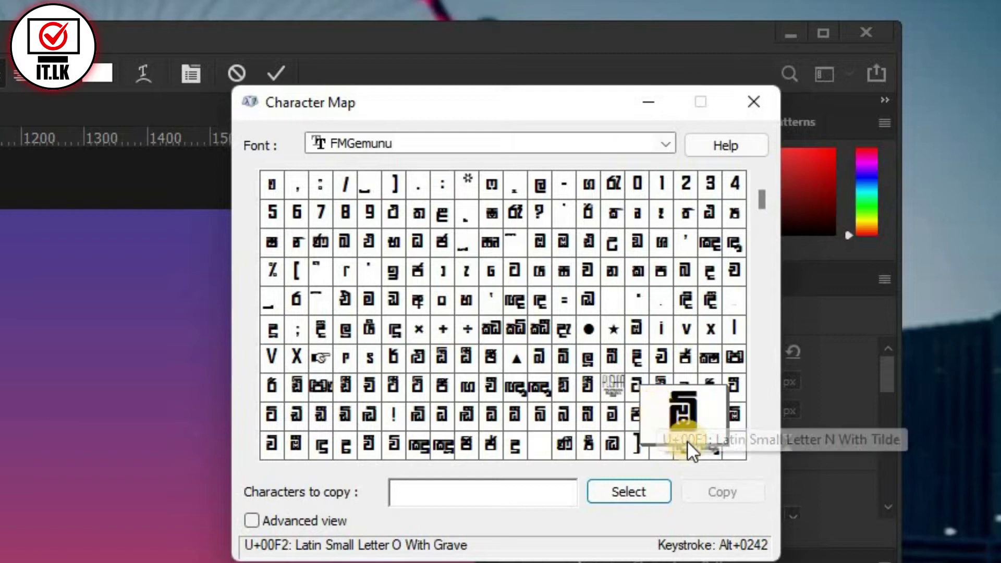
key(Left)
key(Left)
key(Right)
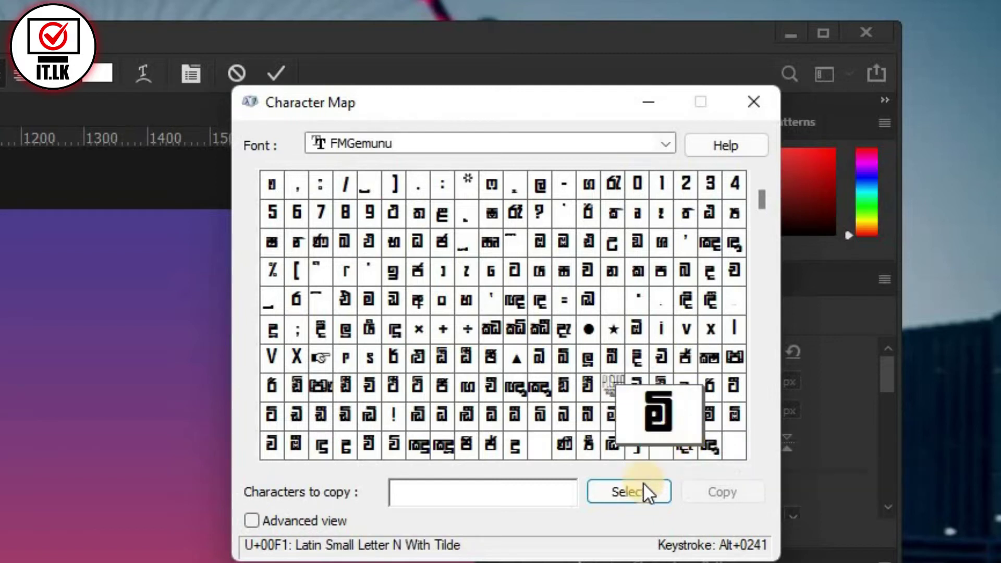
key(Right)
key(Right)
key(Right)
key(Right)
key(Right)
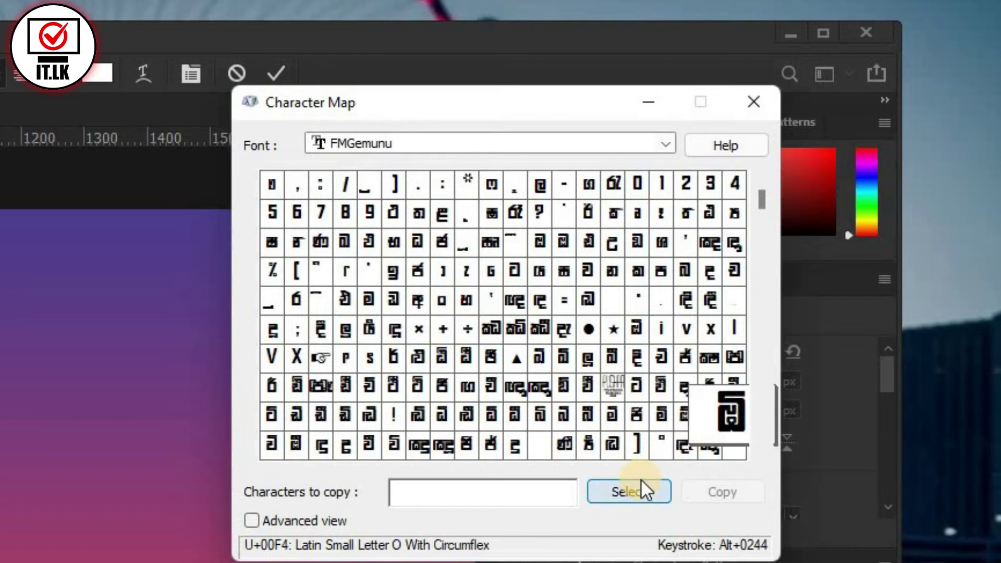
Add the U+00EF glyph of the FMGemunu font to the characters to copy and highlight it there
click(660, 419)
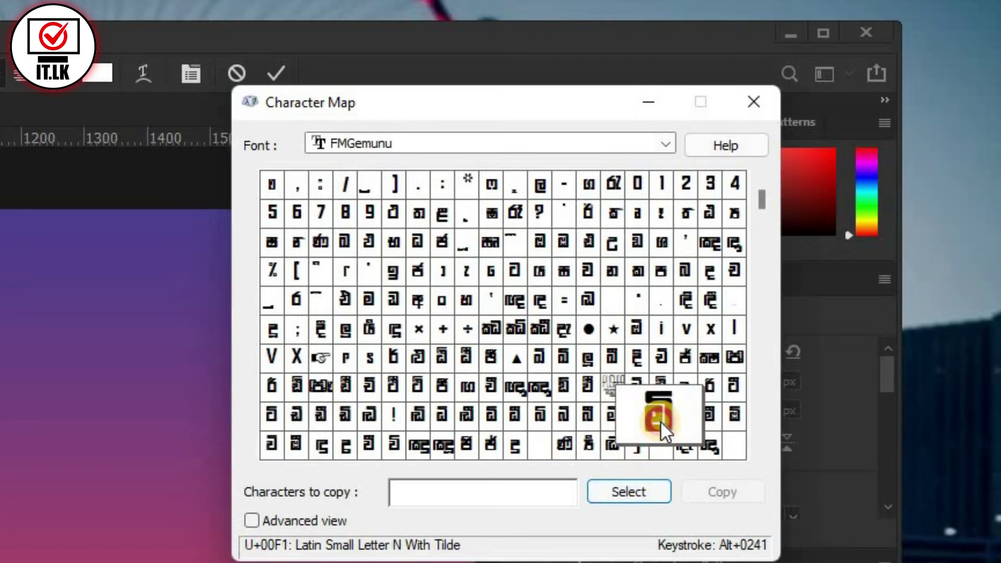
key(Left)
key(Left)
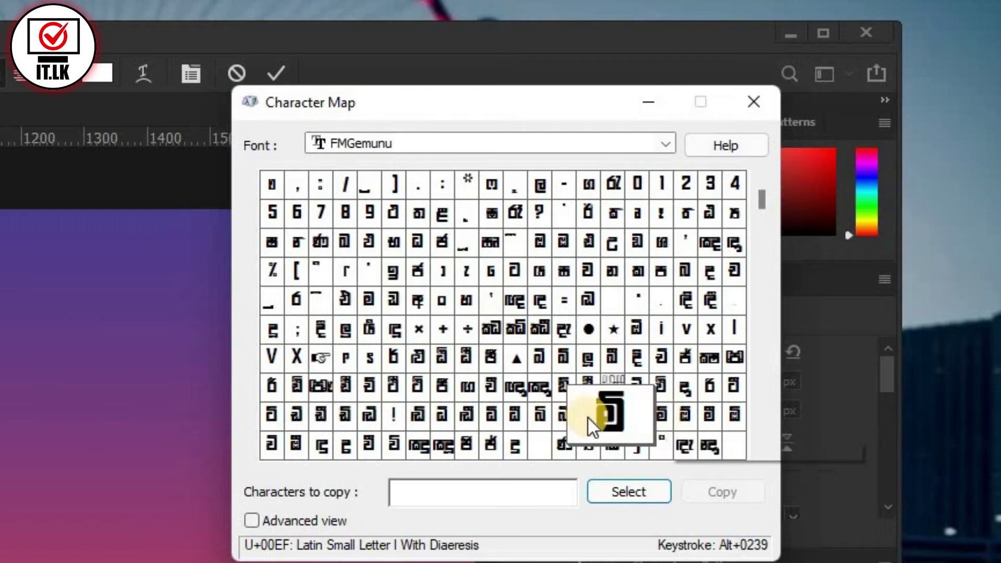
click(628, 494)
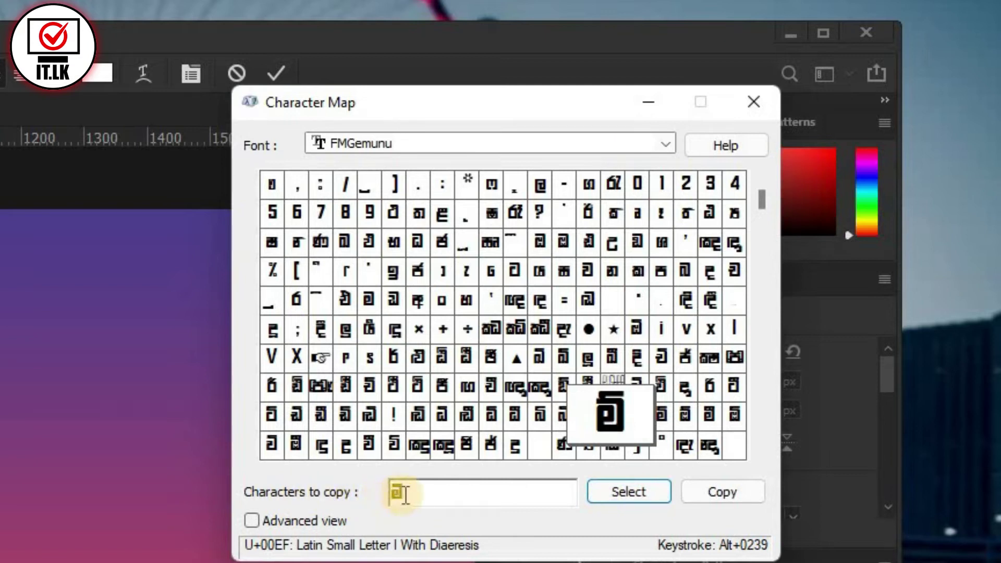
drag(408, 495, 360, 501)
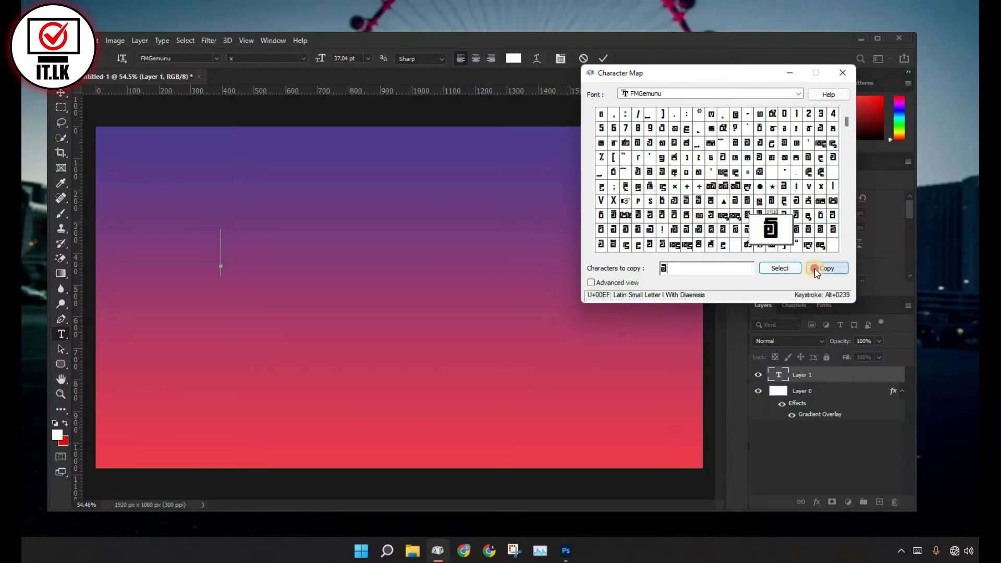
Copy the U+00EF glyph from Character Map and paste it into the empty text layer in Photoshop
click(710, 498)
click(424, 38)
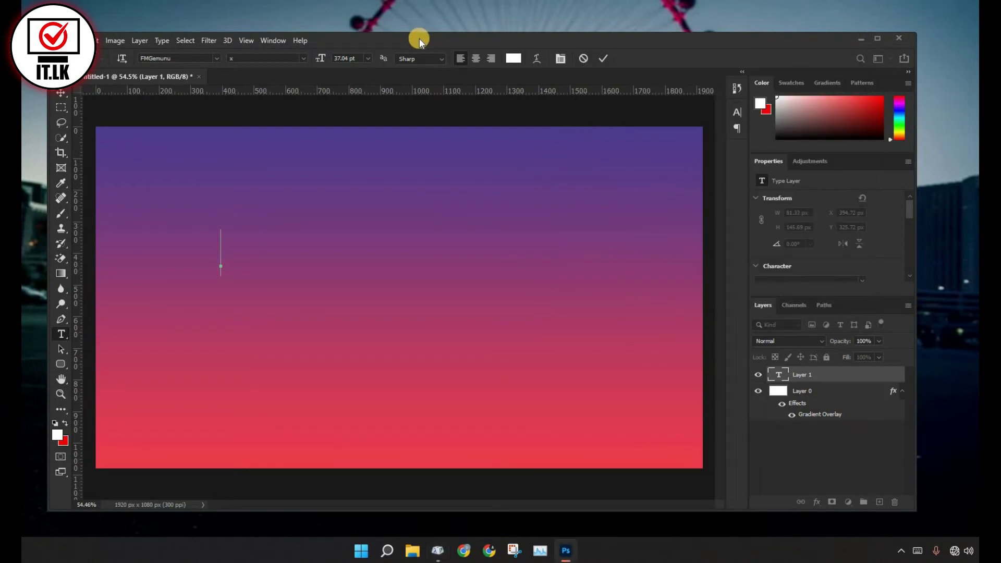
right_click(226, 263)
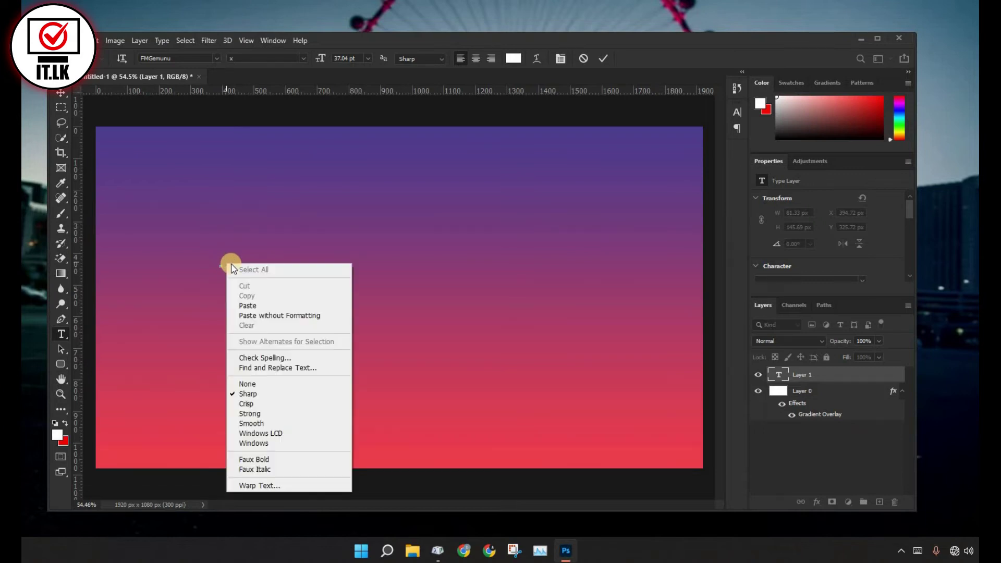
click(253, 306)
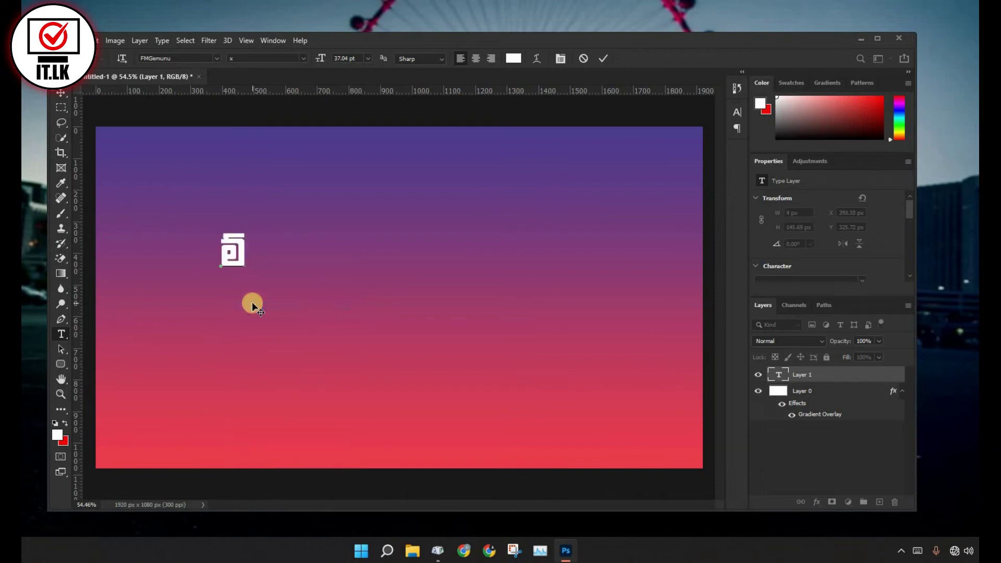
Delete the pasted glyph, paste it again at the same spot, and commit the text layer
key(BackSpace)
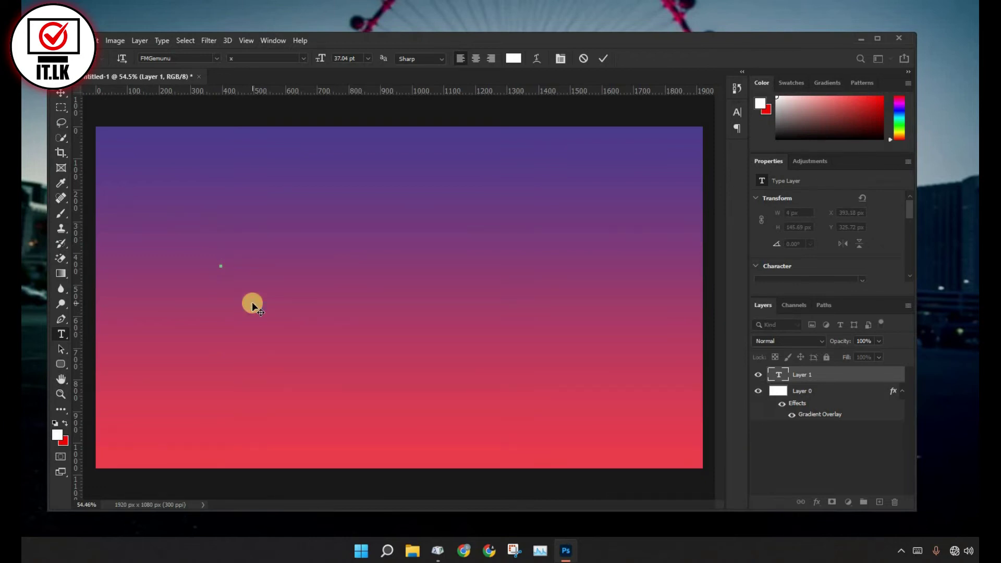
key(ctrl)
key(ctrl+v)
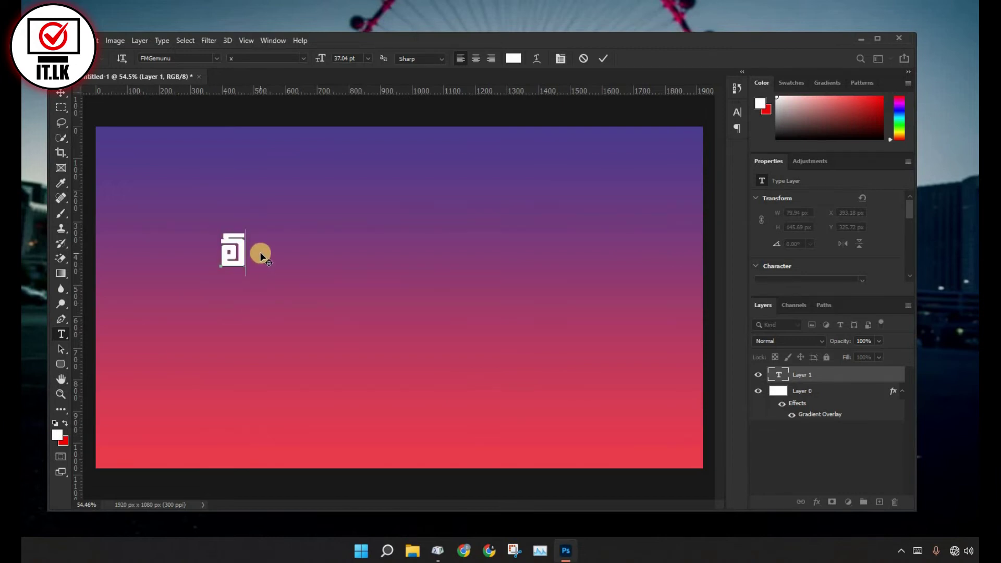
click(604, 58)
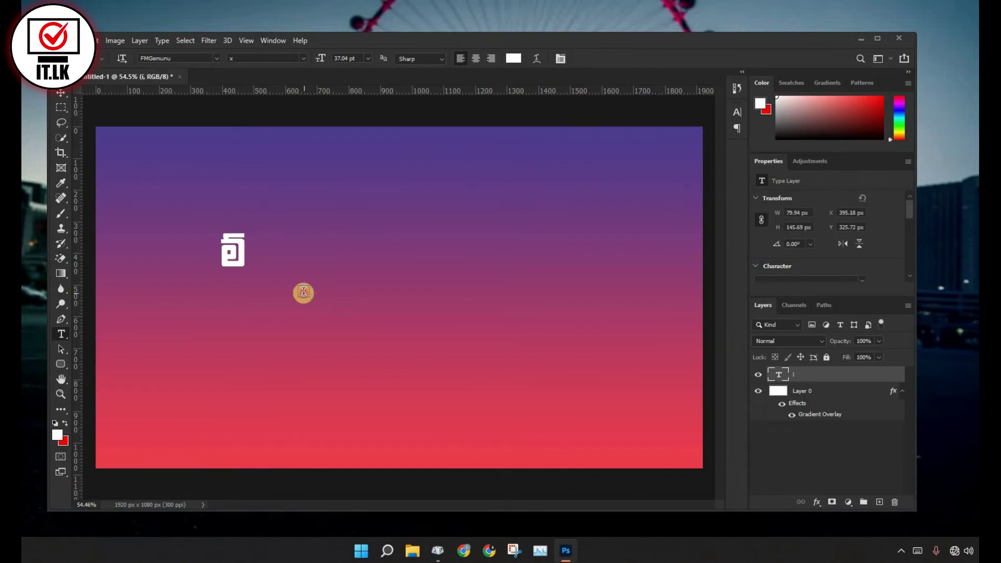
Start a second text layer to the right of the first glyph and try typing ර with a separate vowel sign
click(304, 290)
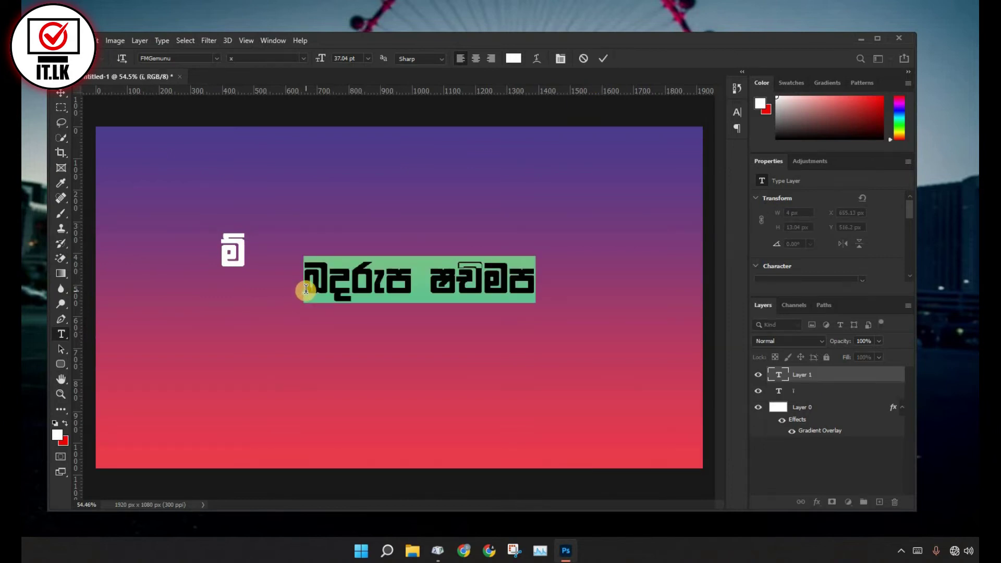
key(ctrl+v)
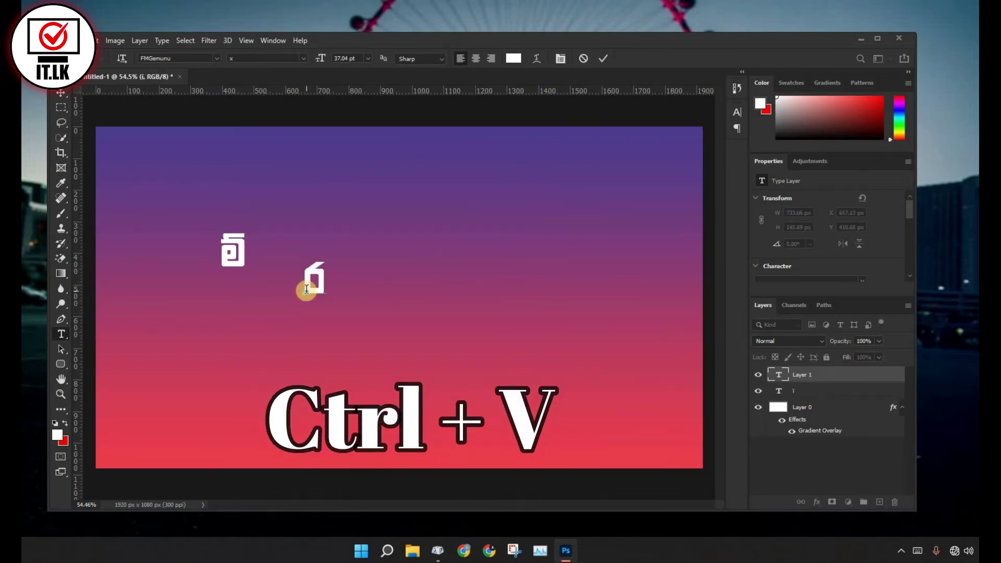
text(s)
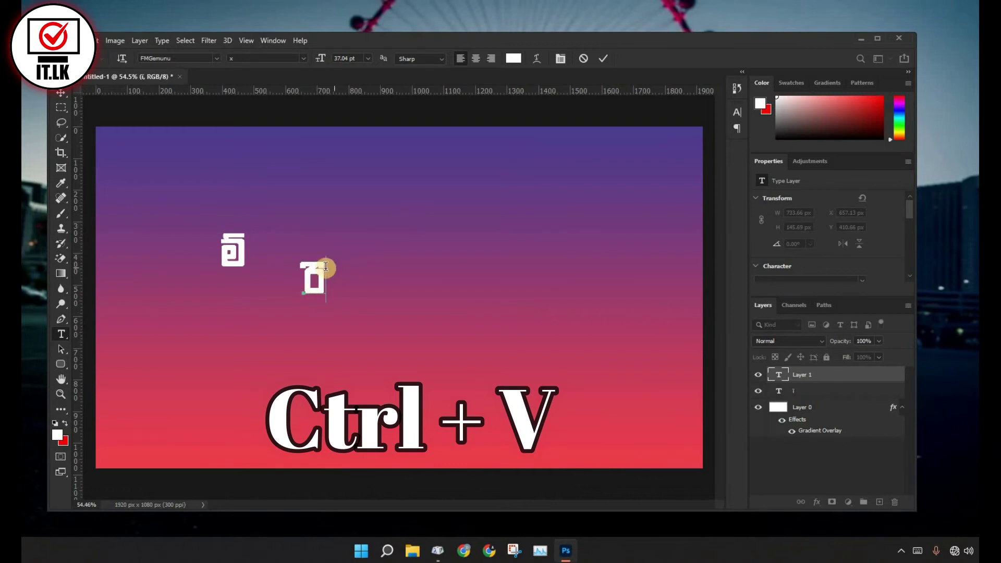
scroll(301, 265, up, 2)
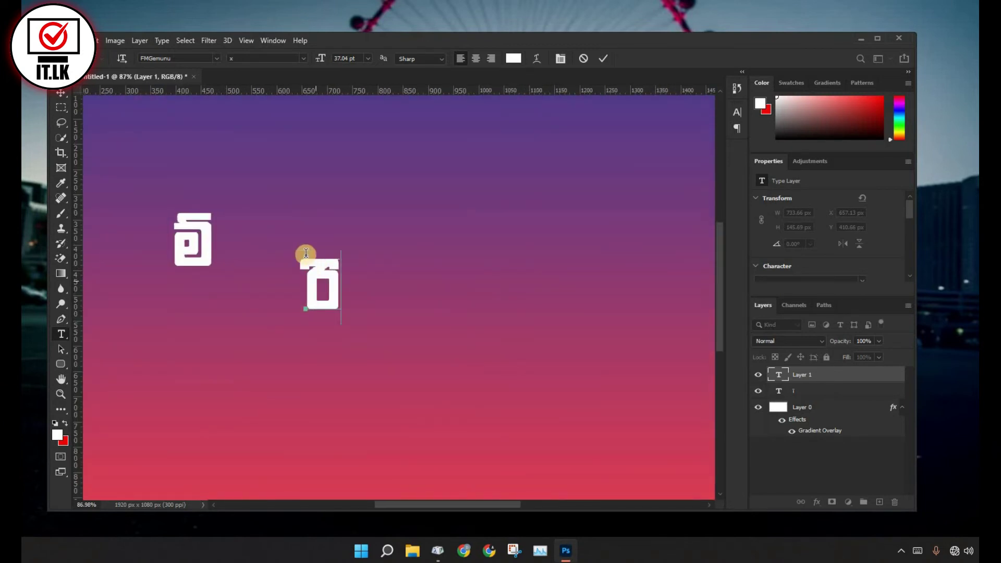
scroll(326, 271, down, 3)
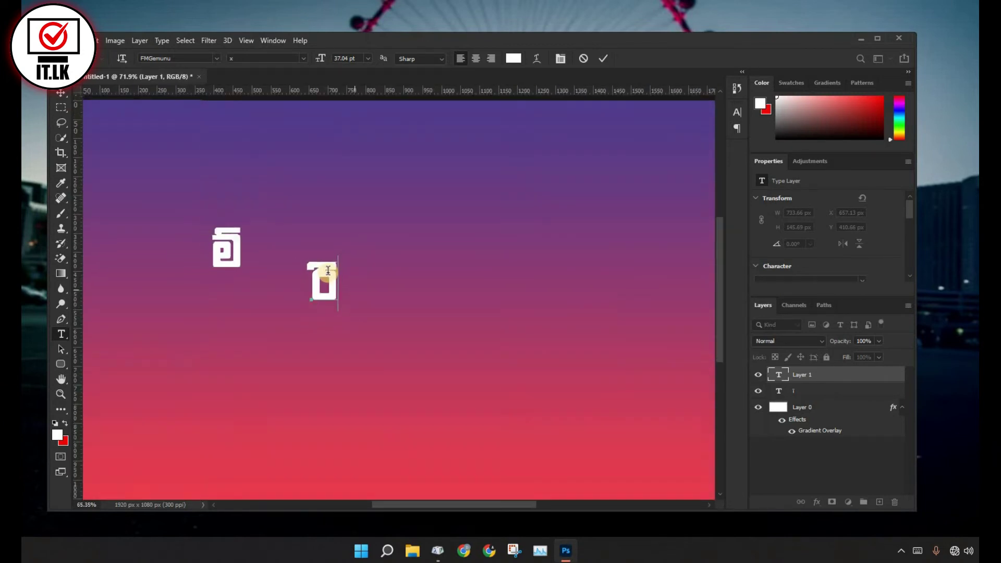
key(BackSpace)
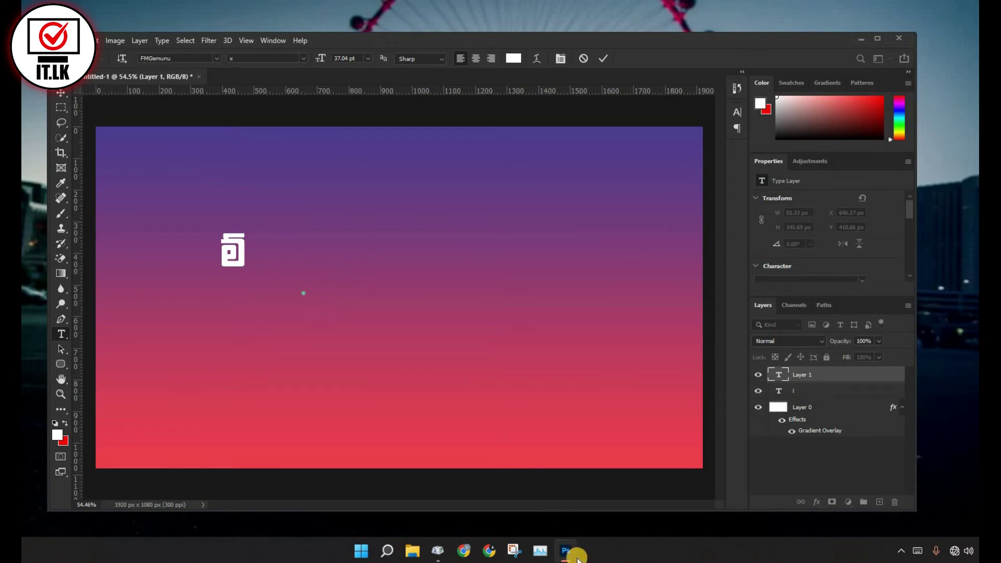
Switch to Character Map, replace the characters to copy with the U+00DF glyph, and copy it
click(447, 552)
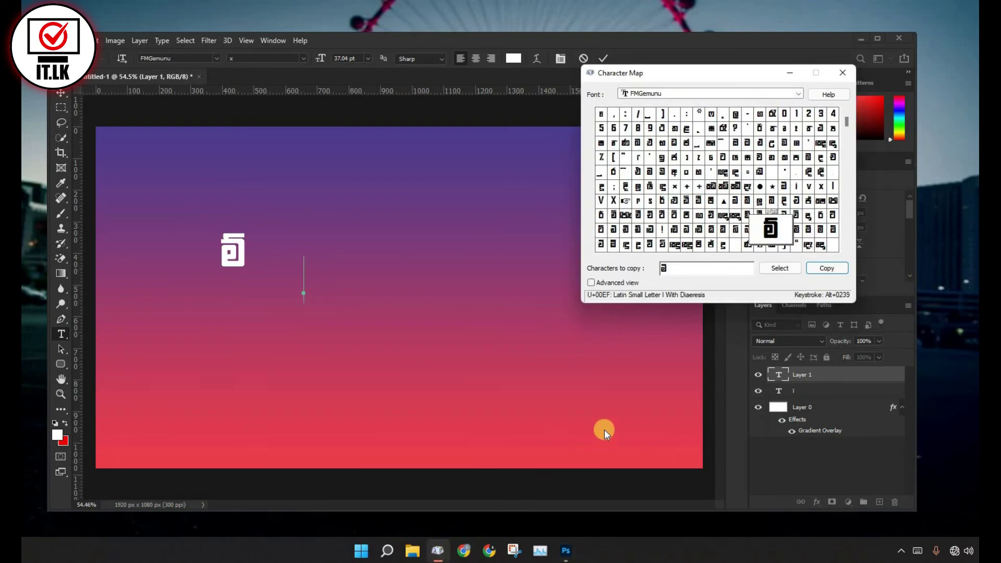
click(821, 221)
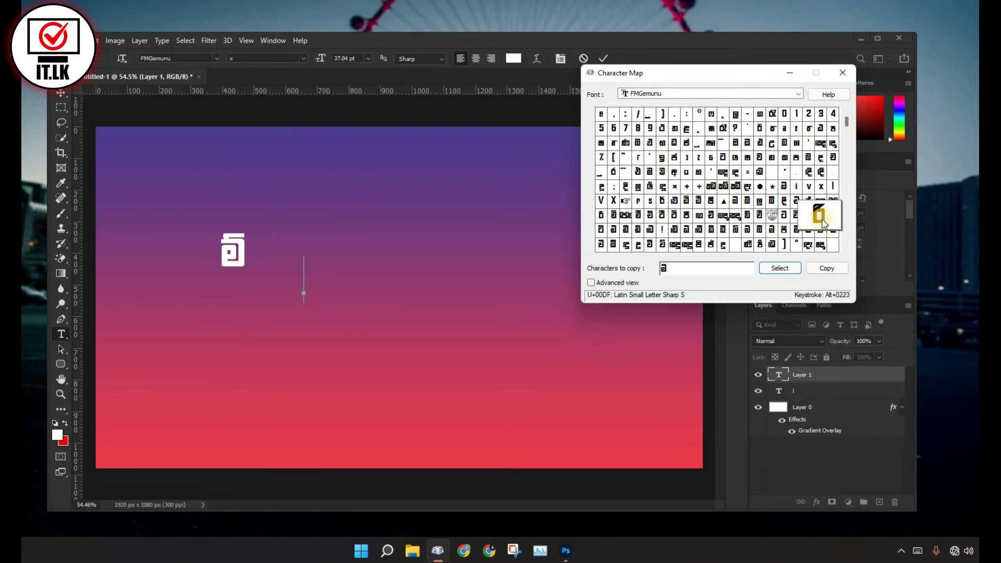
click(670, 269)
key(BackSpace)
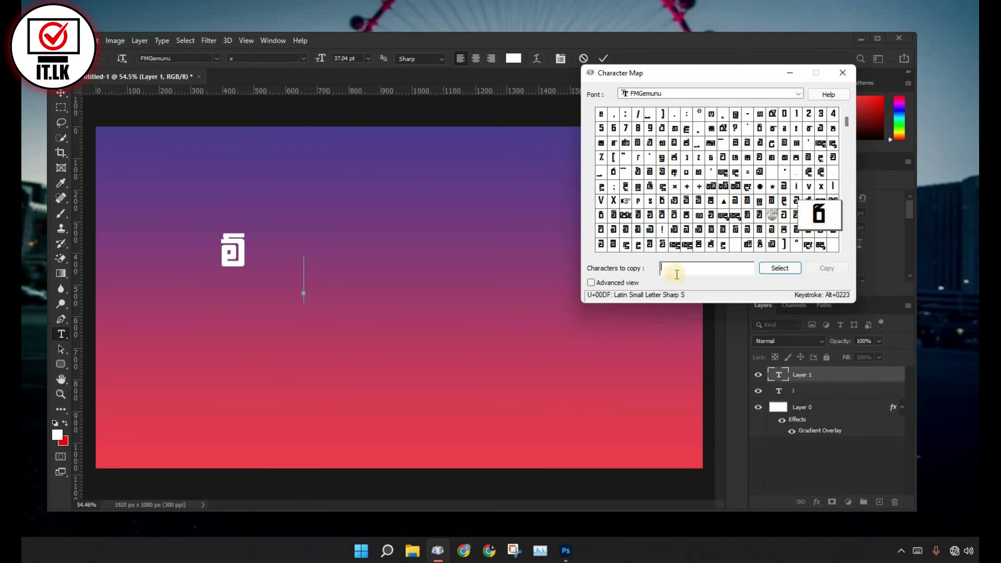
click(777, 268)
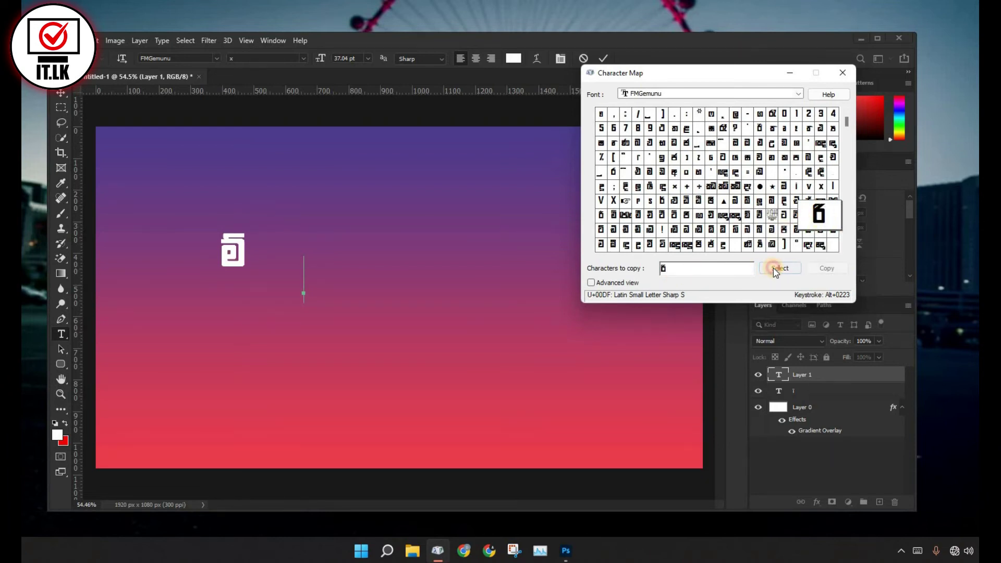
click(827, 268)
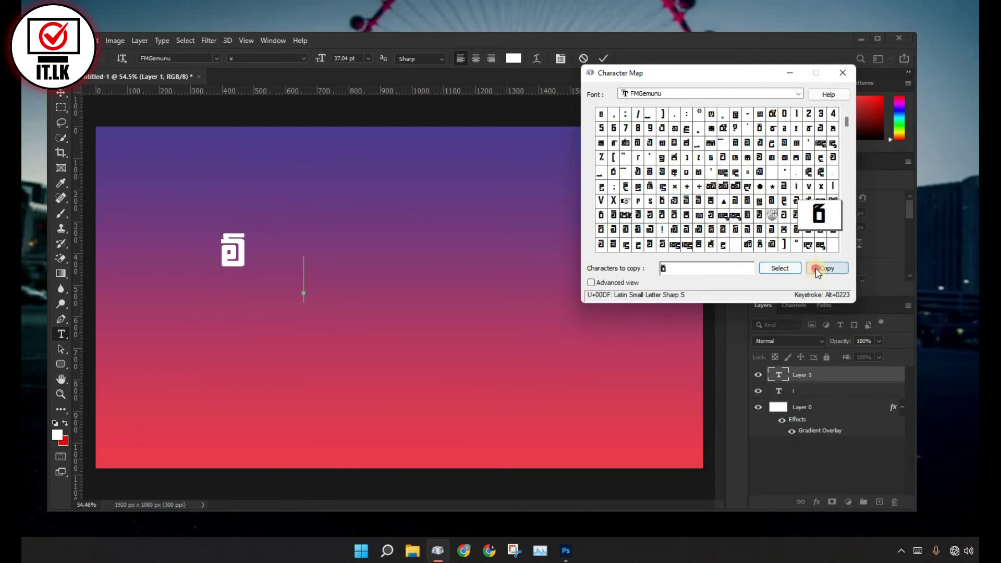
Paste the U+00DF glyph twice into the second text layer in Photoshop, and delete the pasted glyphs
click(396, 38)
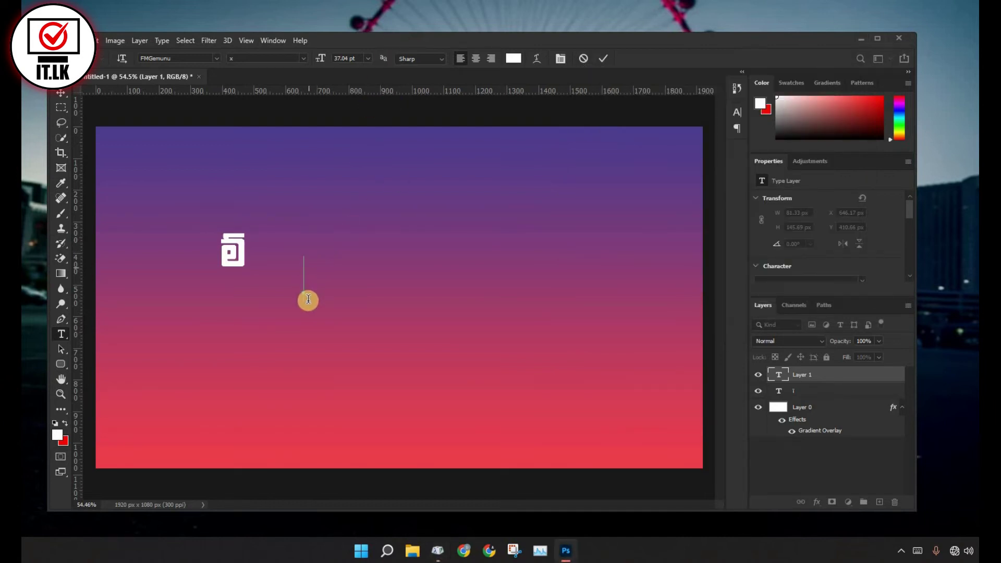
key(ctrl+v)
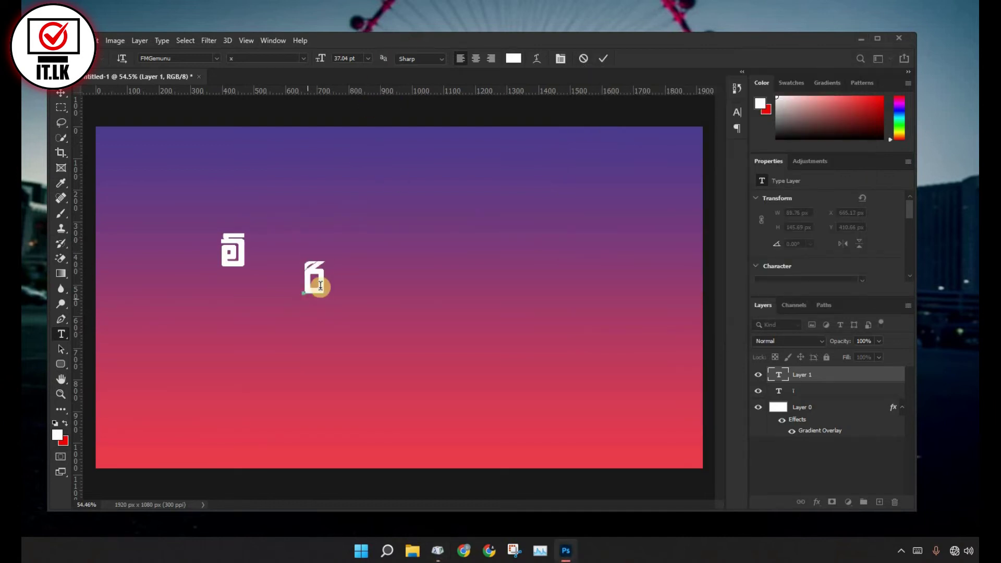
right_click(325, 280)
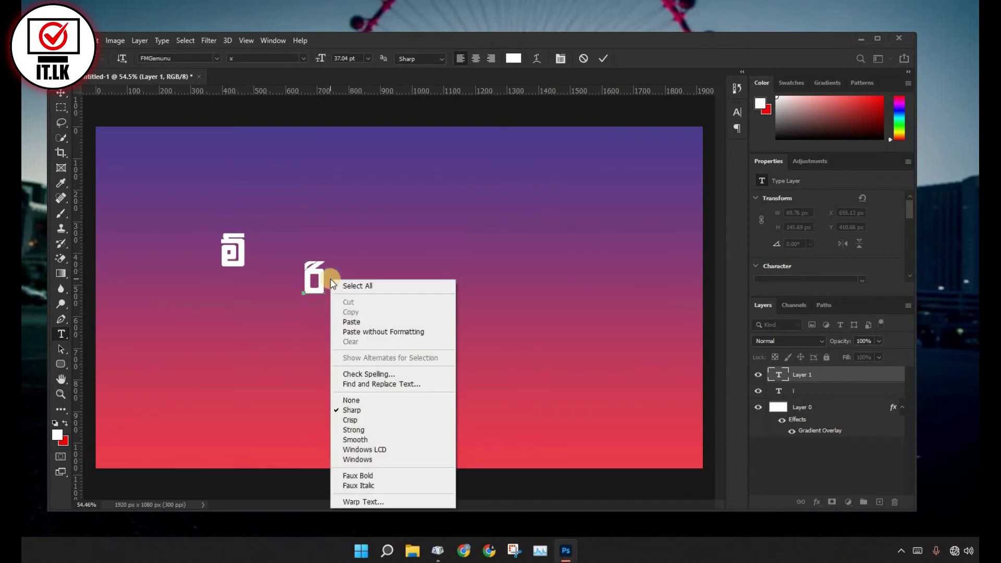
click(349, 323)
key(BackSpace)
key(BackSpace)
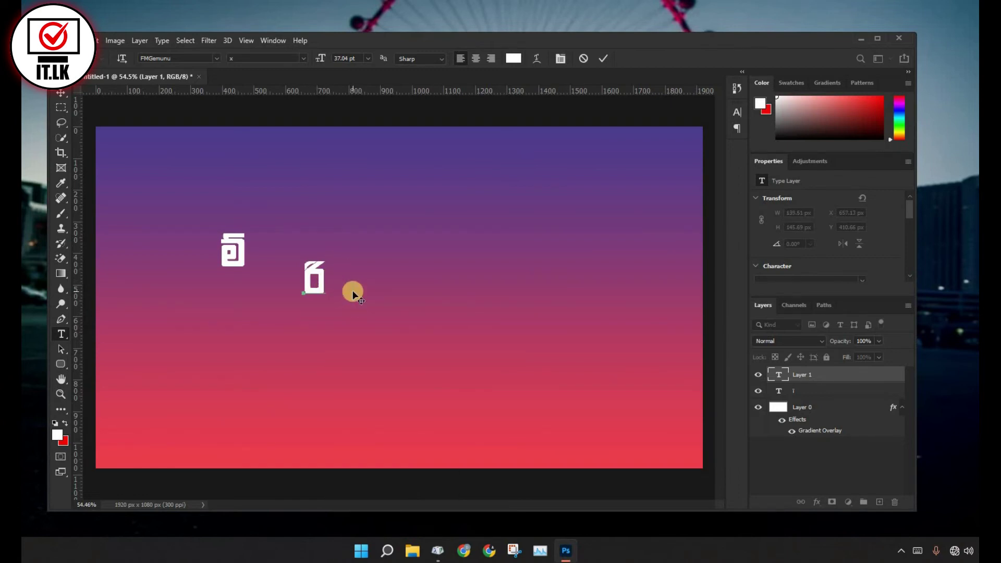
Copy the U+00FA glyph from Character Map in place of the previous one, and paste it into the second text layer
click(439, 551)
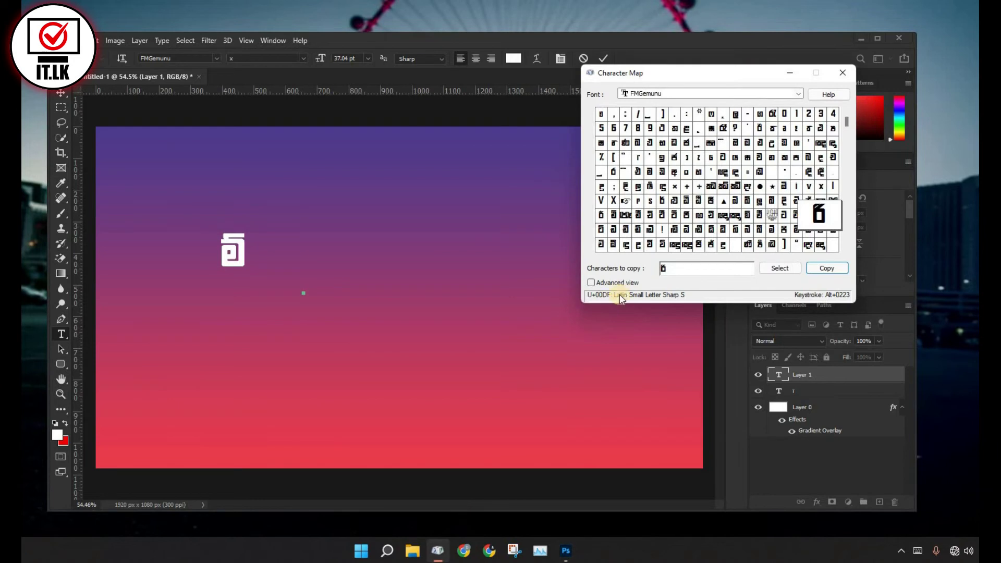
click(662, 244)
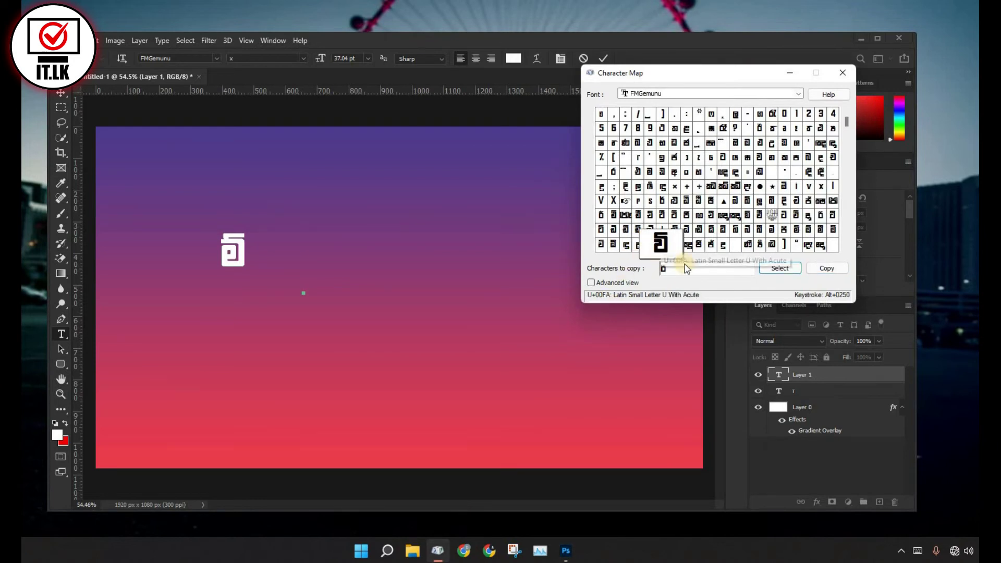
key(BackSpace)
click(778, 272)
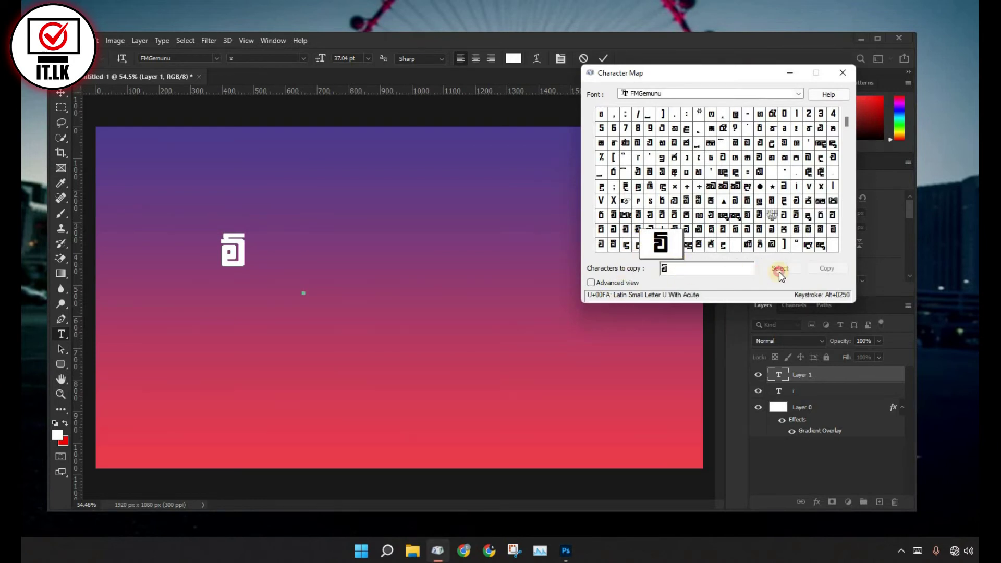
click(842, 272)
click(558, 290)
click(448, 285)
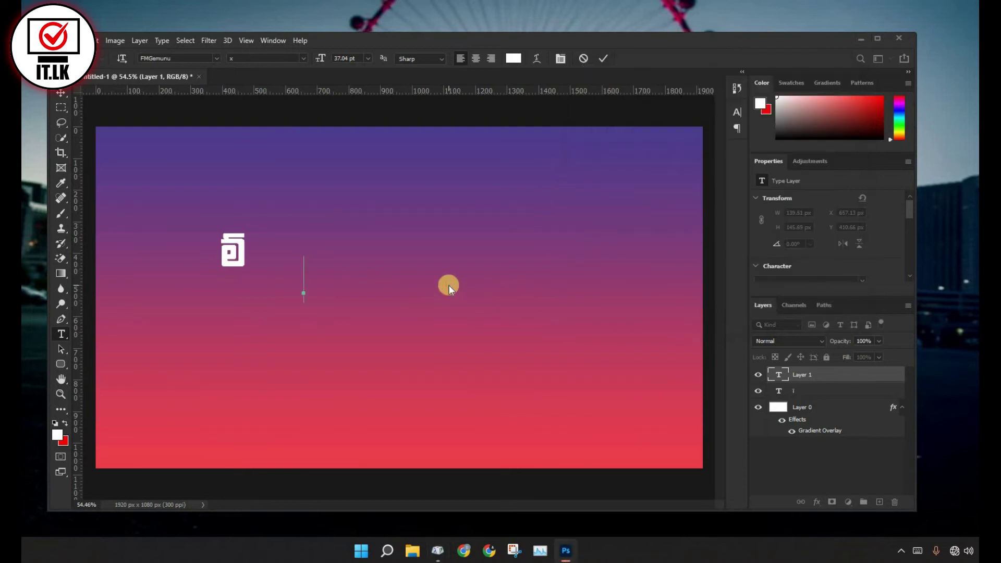
key(ctrl+v)
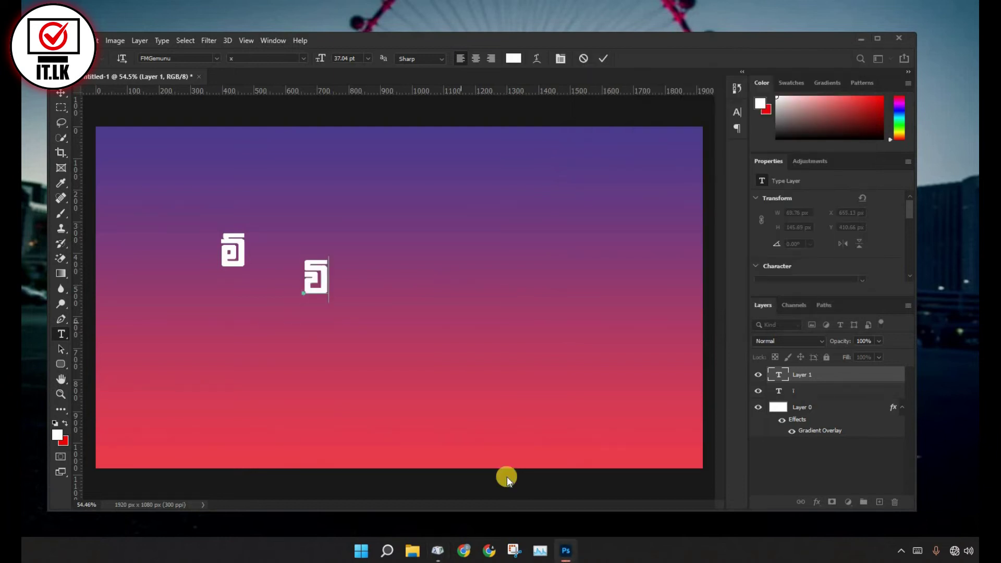
Add the U+00FF glyph to the characters to copy in Character Map, and paste them after the first glyph in the second text layer
click(437, 551)
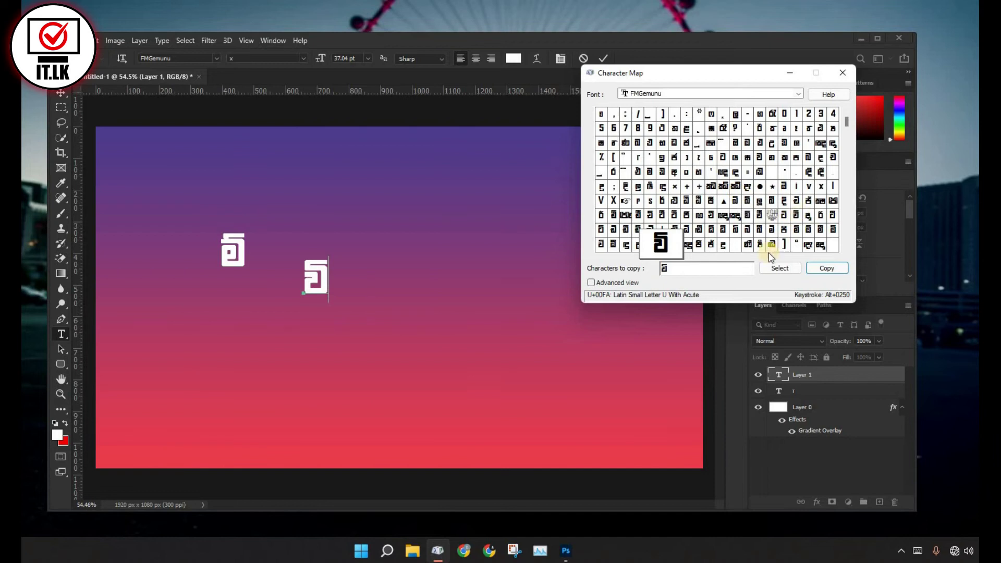
click(725, 245)
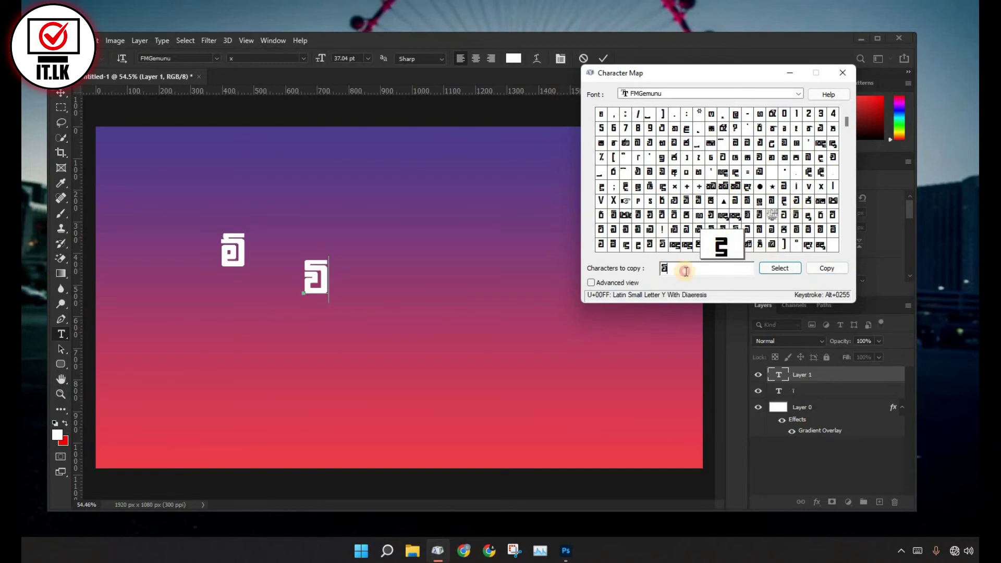
click(786, 271)
click(355, 285)
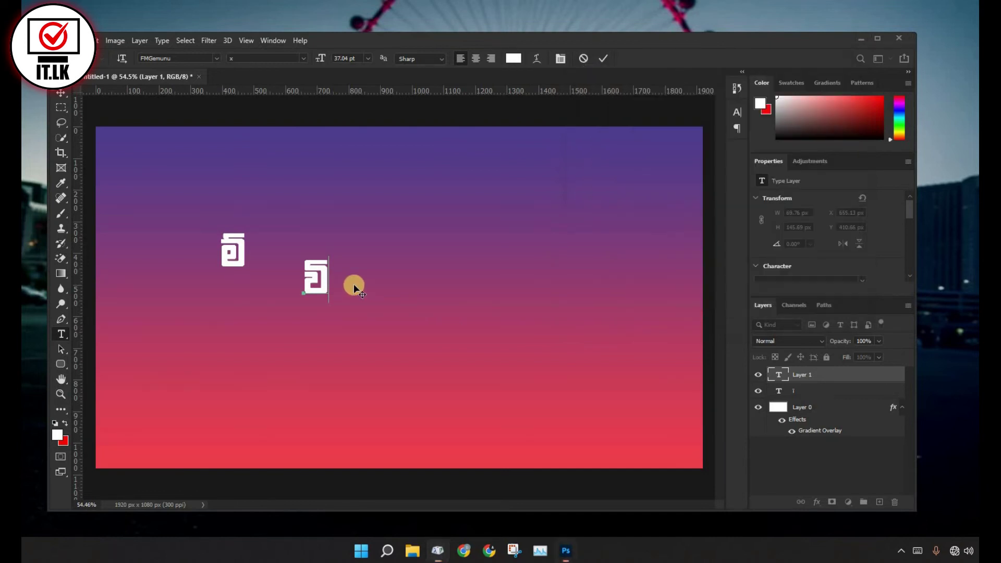
key(ctrl+v)
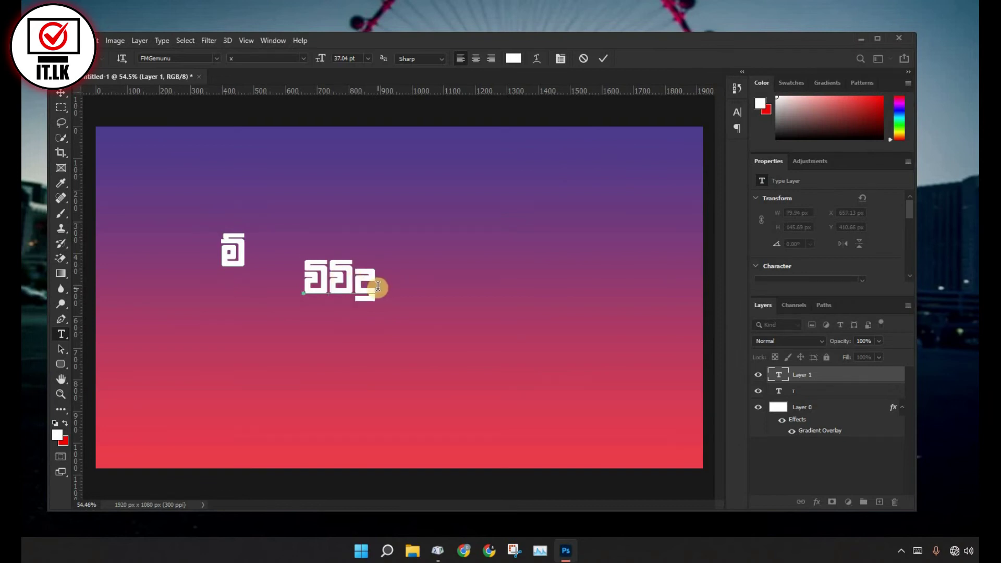
Replace the duplicated paste with only the U+00FF glyph from Character Map, and add the letter ග after it
click(364, 276)
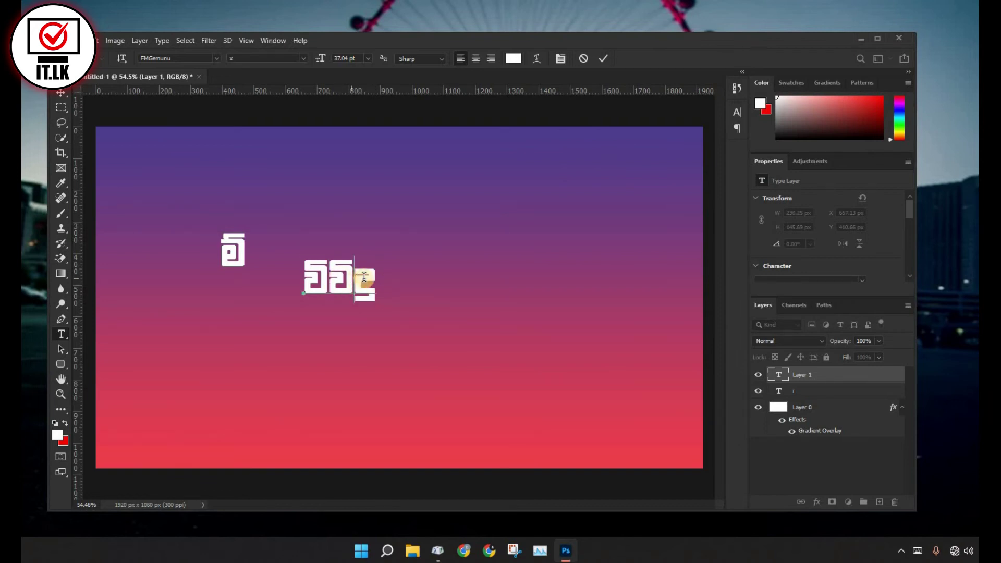
click(443, 549)
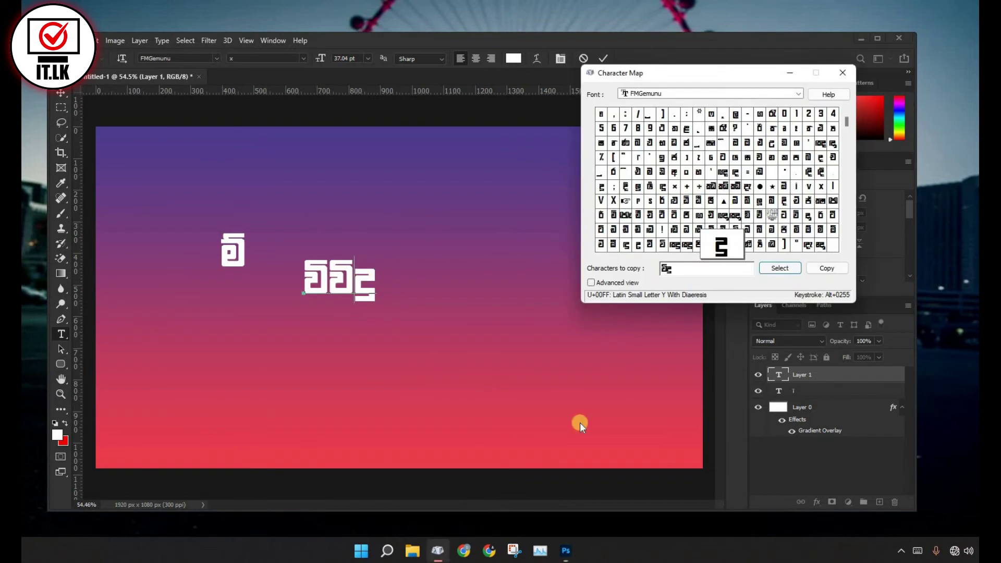
click(666, 272)
double_click(676, 269)
click(354, 285)
key(BackSpace)
key(ctrl+v)
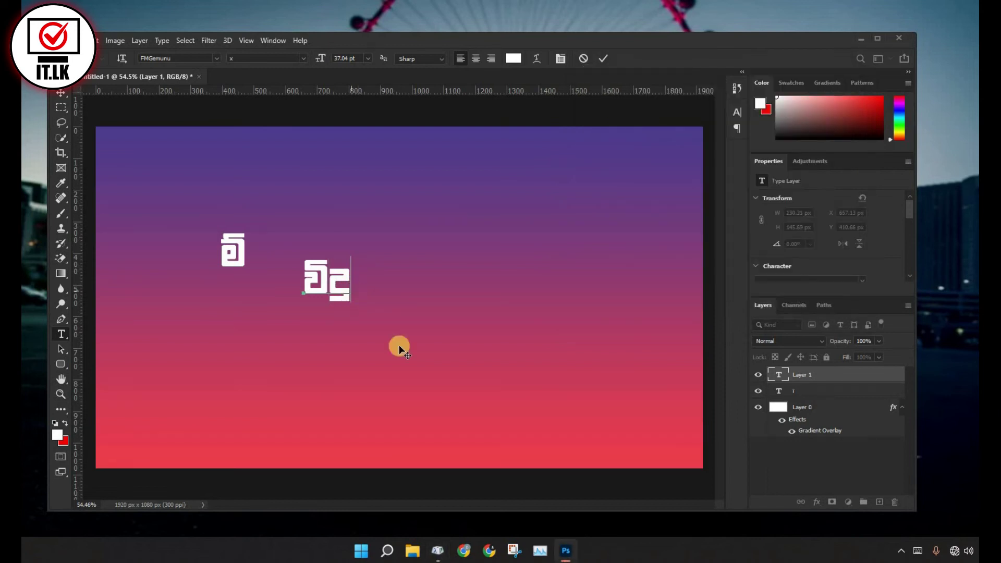
text(;)
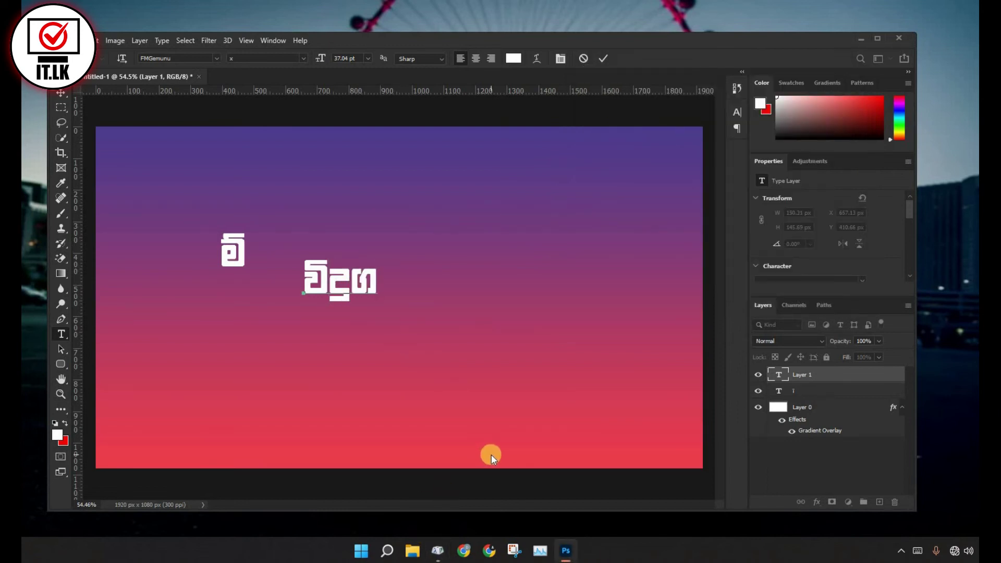
Replace the trailing ග in the second text layer with ලිය to complete the word විදුලිය
key(BackSpace)
text(,)
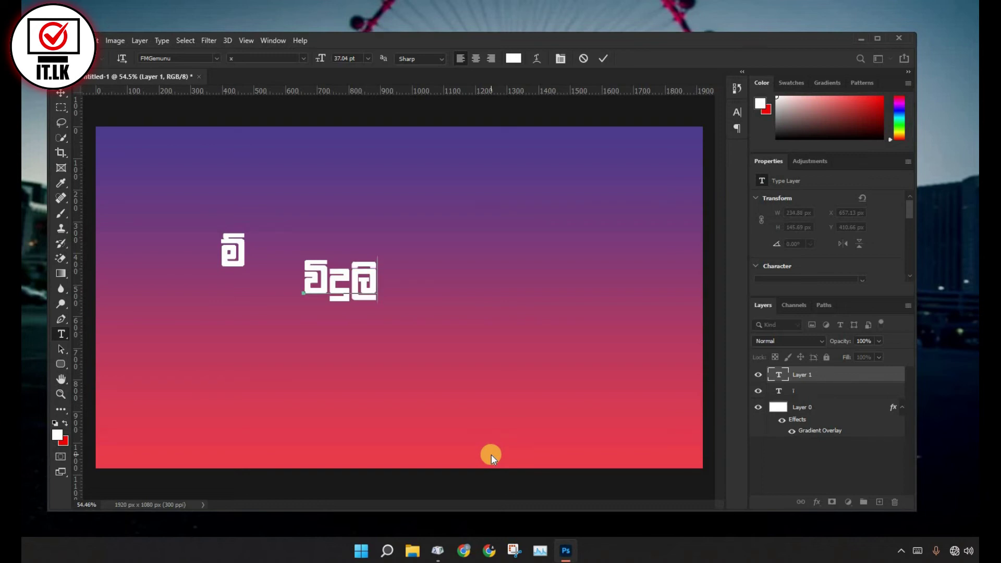
text(h)
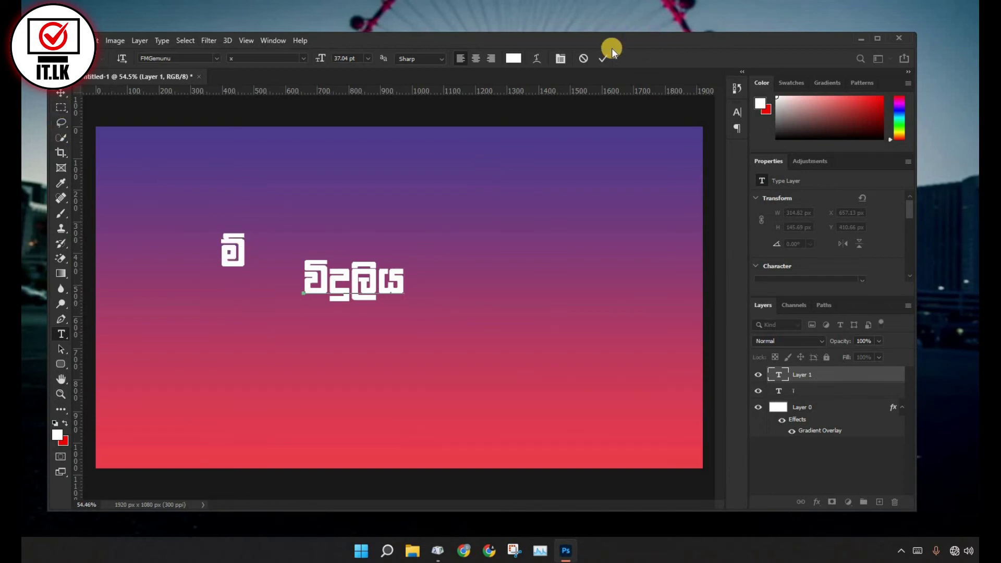
Scale the word විදුලිය to about 236% and move it to the upper-right area of the canvas
scroll(416, 243, up, 2)
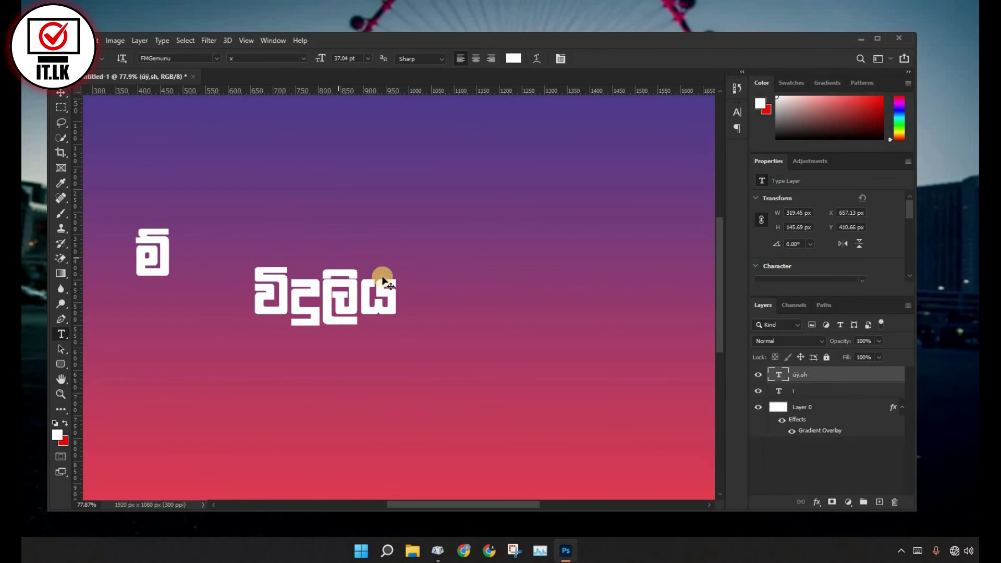
key(ctrl+t)
drag(398, 261, 593, 174)
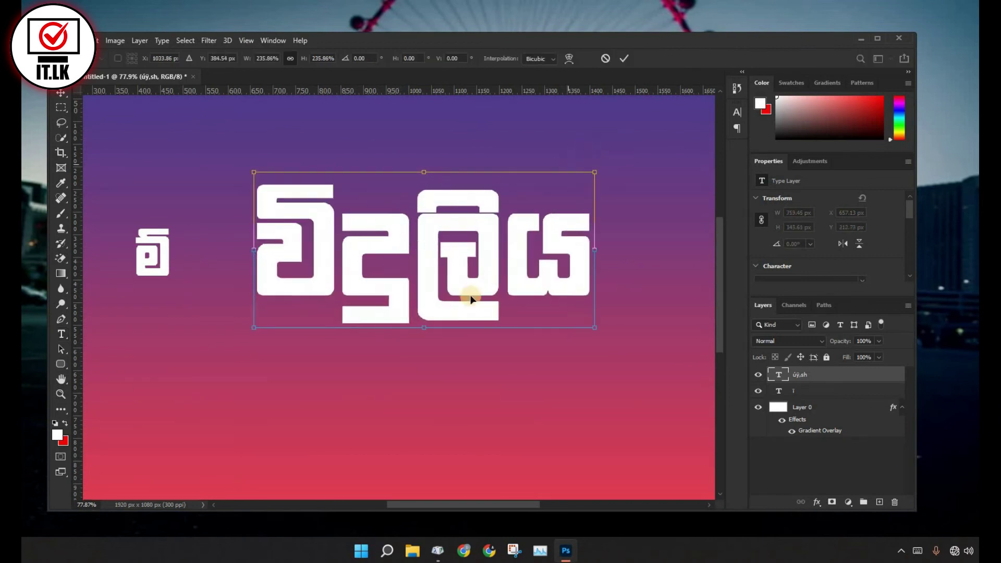
scroll(465, 343, down, 2)
key(Return)
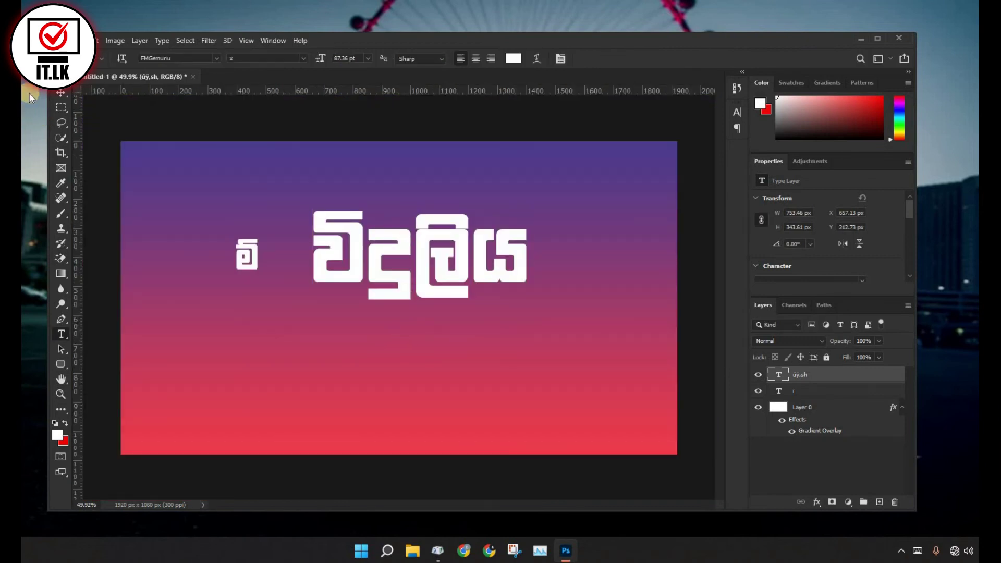
key(v)
drag(355, 260, 449, 231)
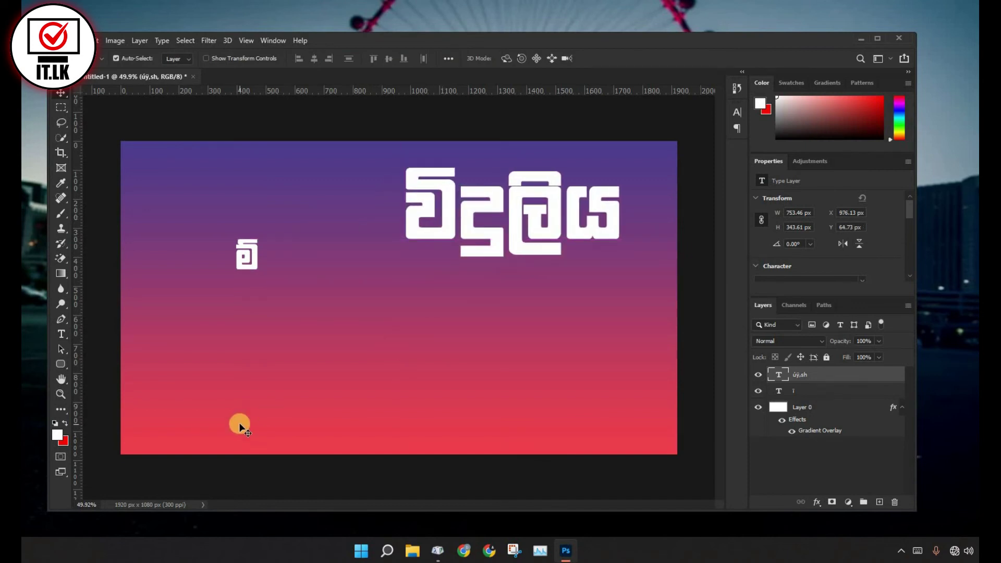
Add a third text layer below the word and enter jsoq,sh in FMGemunu to spell it with ordinary keyboard characters
key(t)
click(398, 367)
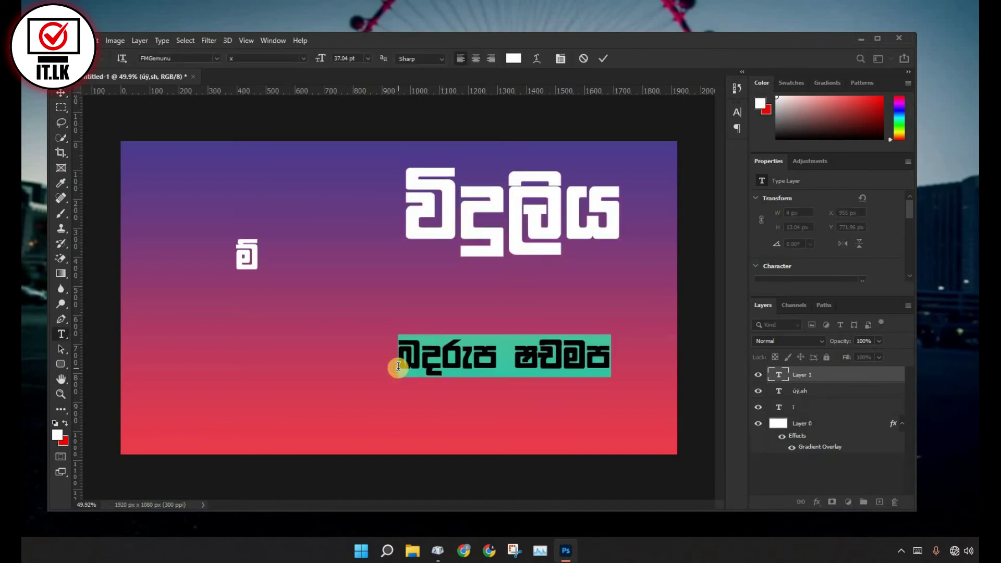
text(j)
scroll(422, 340, up, 3)
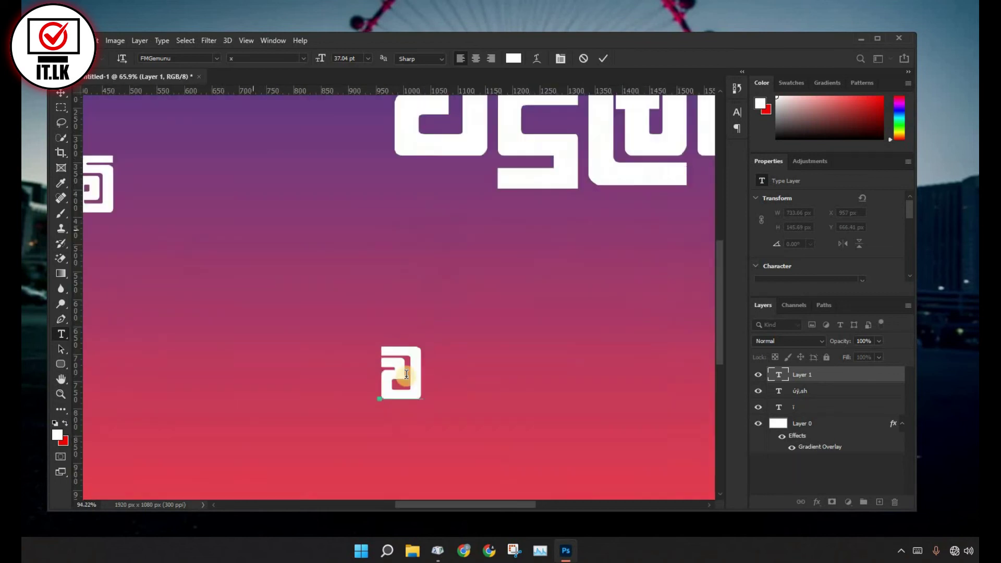
scroll(423, 350, up, 2)
scroll(421, 360, up, 1)
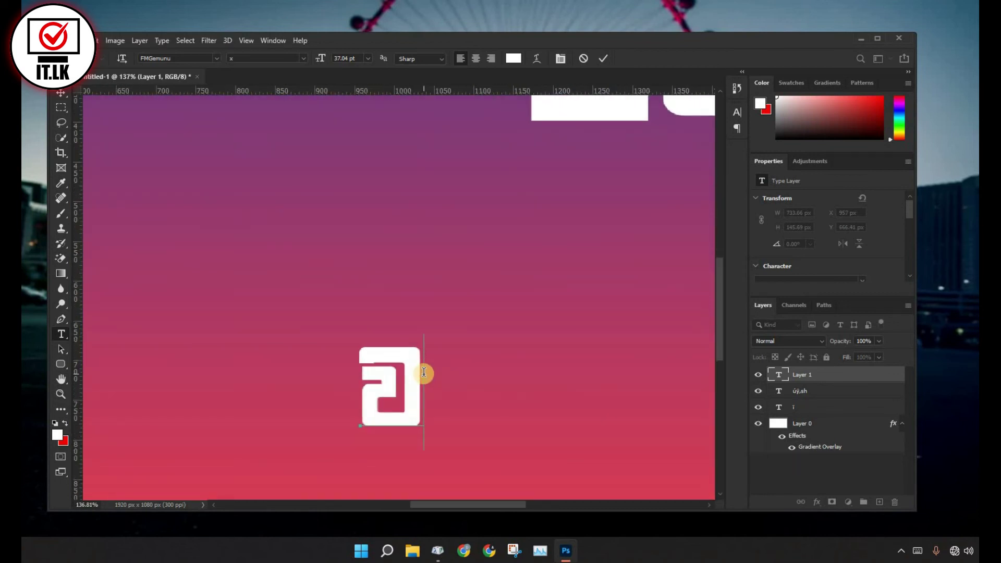
text(o)
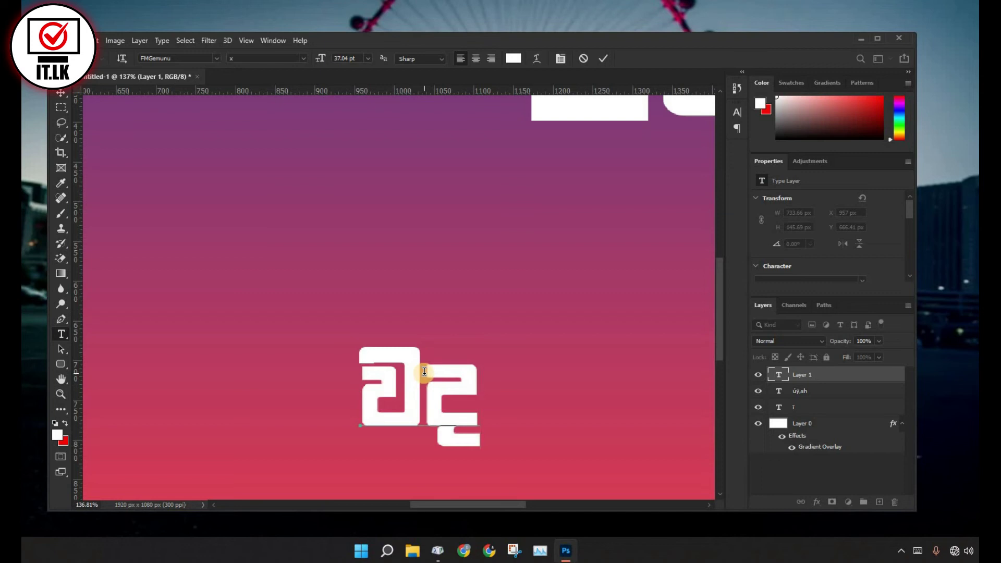
text(q)
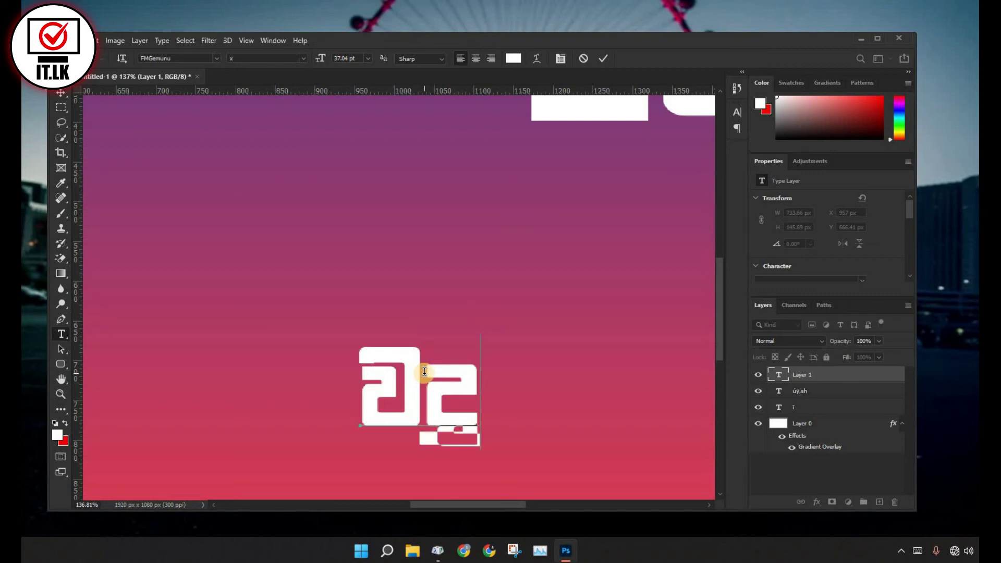
text(;)
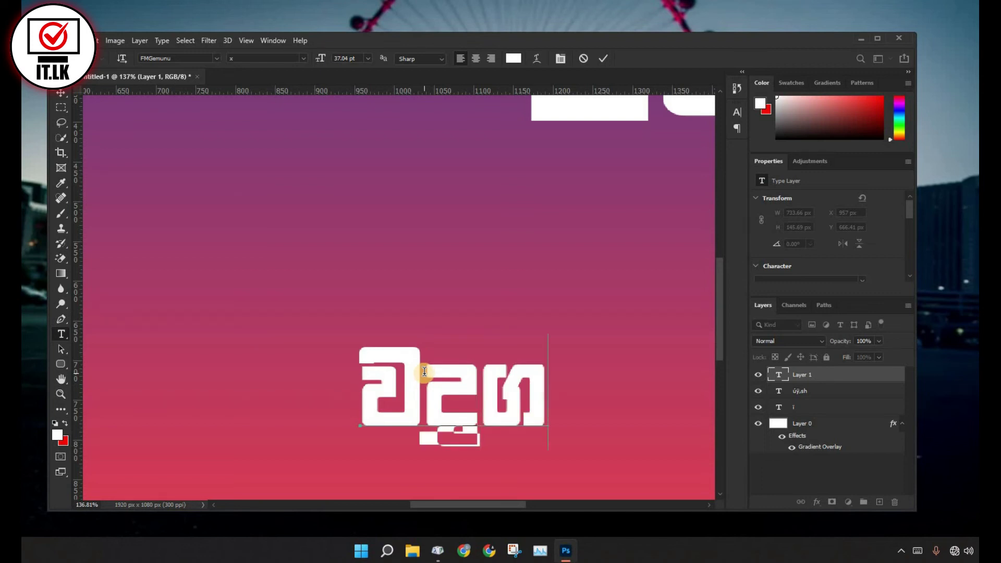
key(BackSpace)
text(,sh)
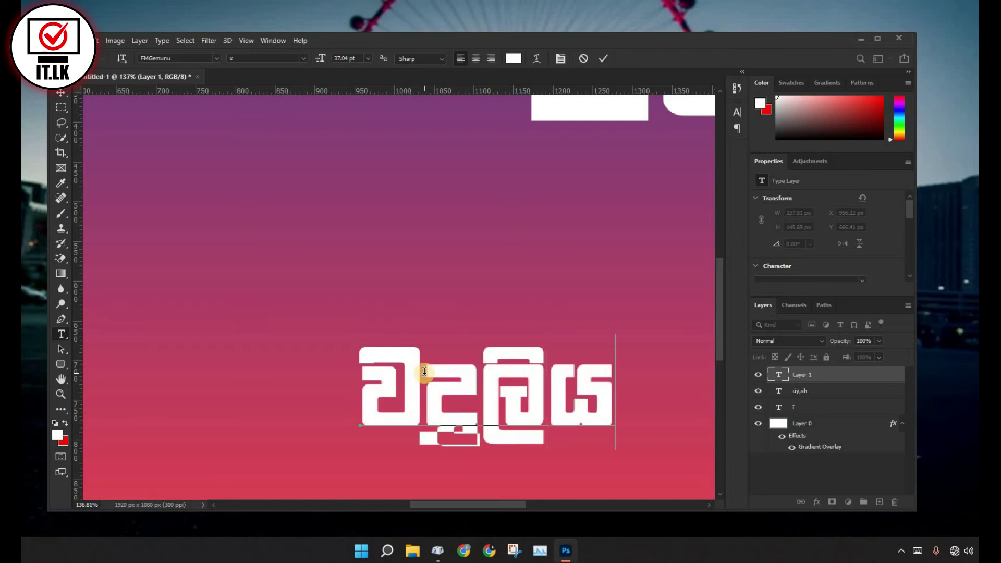
Scale the jsoq,sh text layer to about 244%, shift it left beneath the first word, and hide the character settings
scroll(424, 371, down, 5)
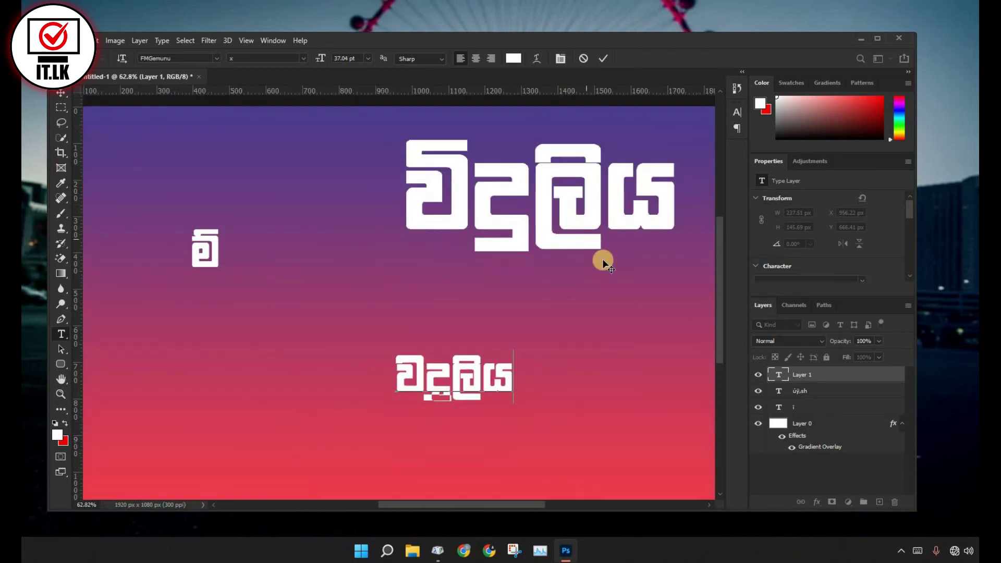
key(ctrl+t)
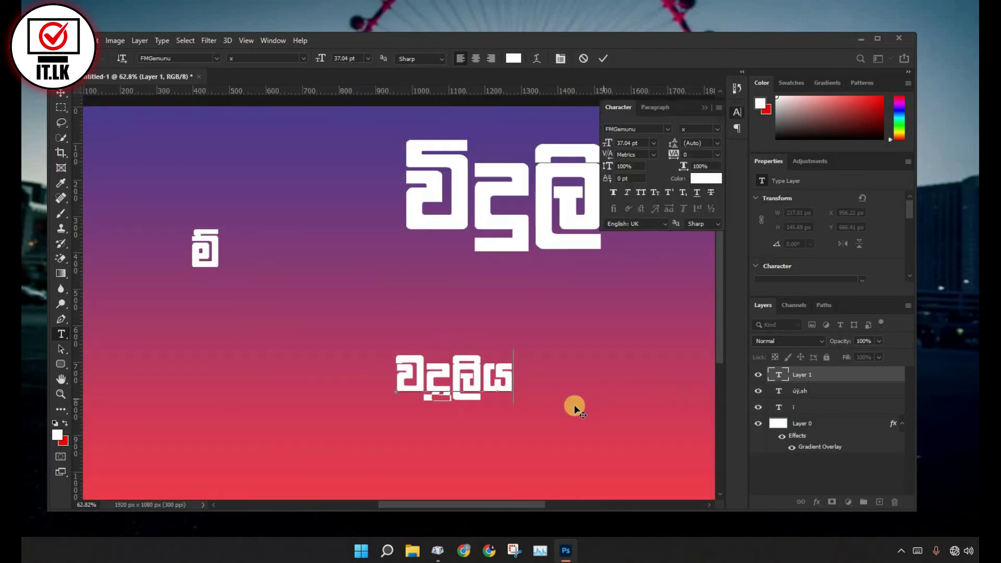
click(603, 59)
key(ctrl+t)
drag(530, 343, 673, 252)
drag(541, 356, 458, 362)
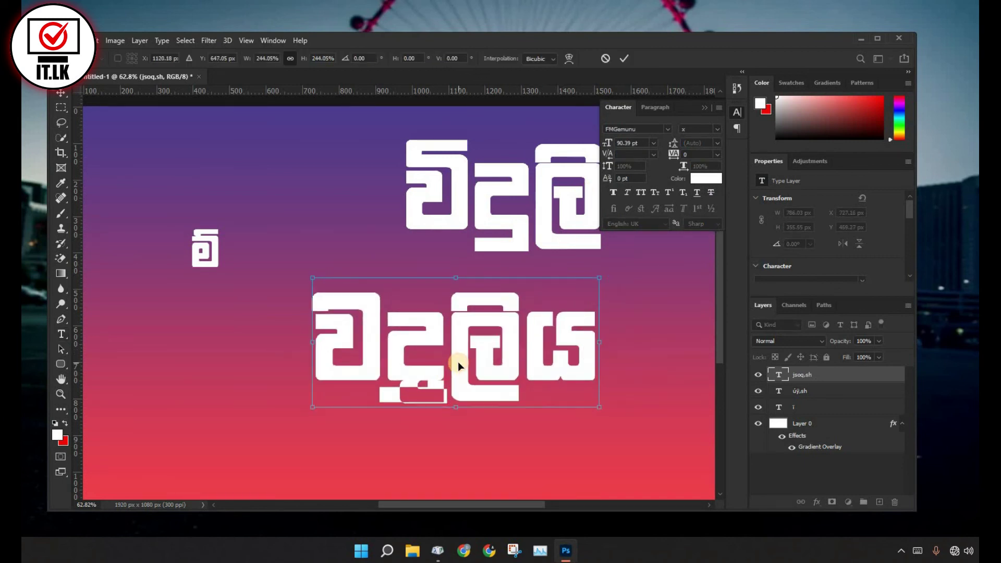
key(Return)
key(ctrl+0)
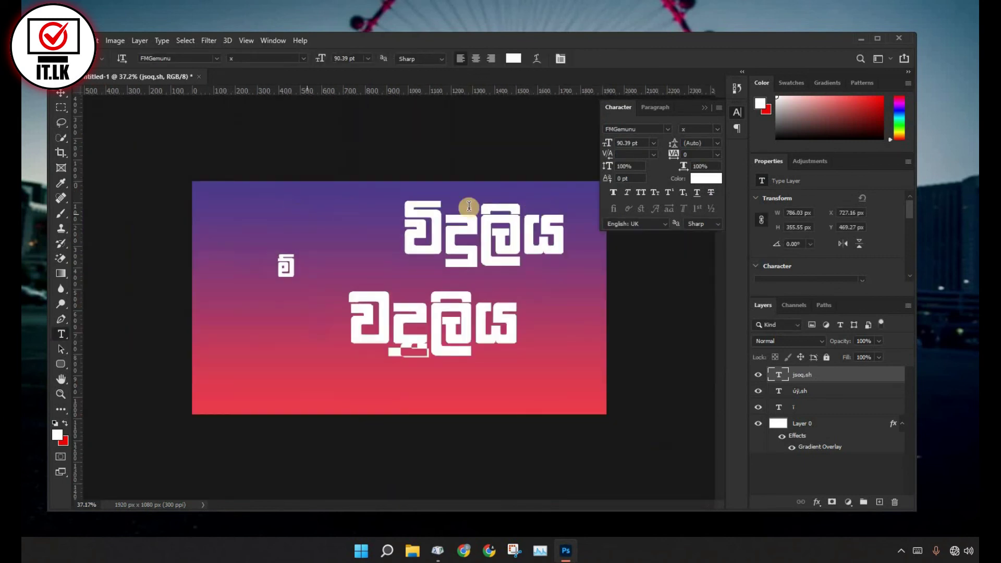
click(705, 107)
click(61, 94)
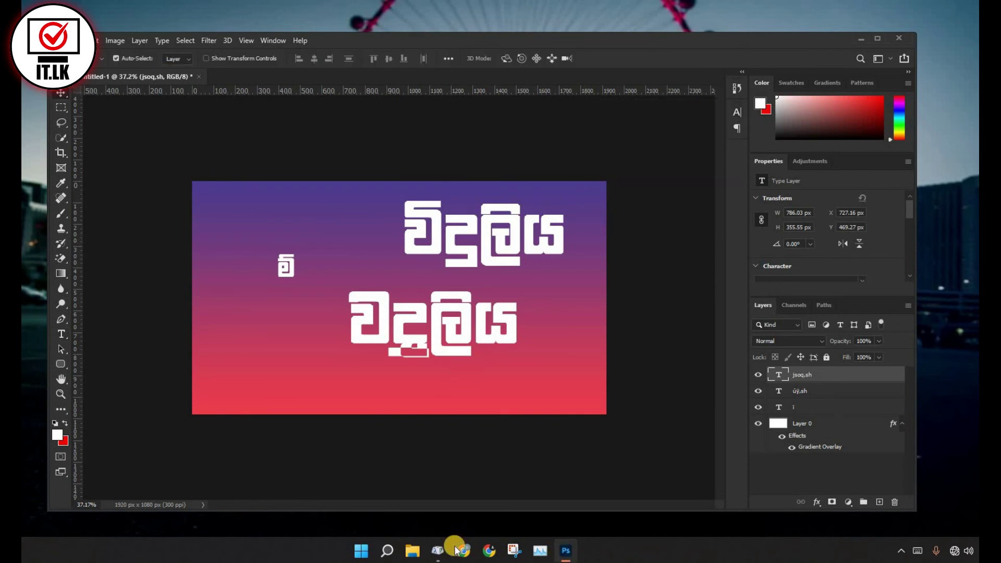
Switch to Character Map, clear the characters to copy, and return to Photoshop
click(438, 550)
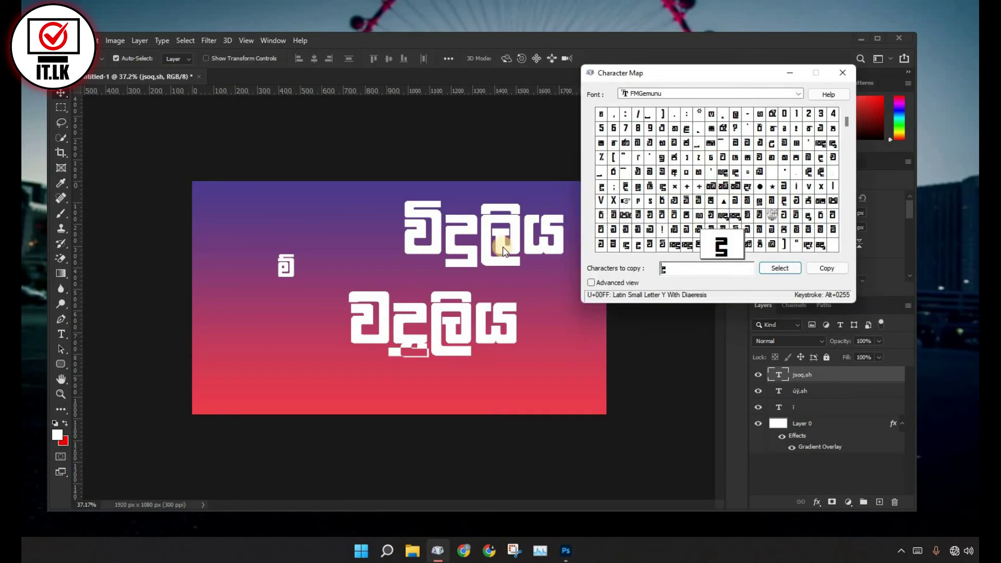
click(686, 269)
click(578, 39)
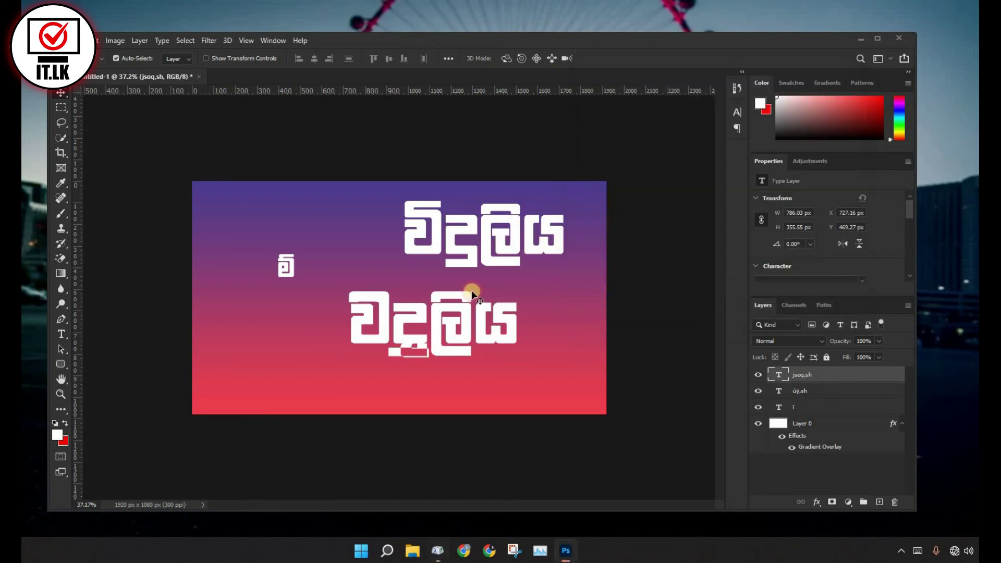
Move the jsoq,sh text layer left and slightly up on the canvas, to about X 571 px, Y 436 px
drag(459, 330, 432, 345)
scroll(432, 345, down, 2)
scroll(432, 342, up, 5)
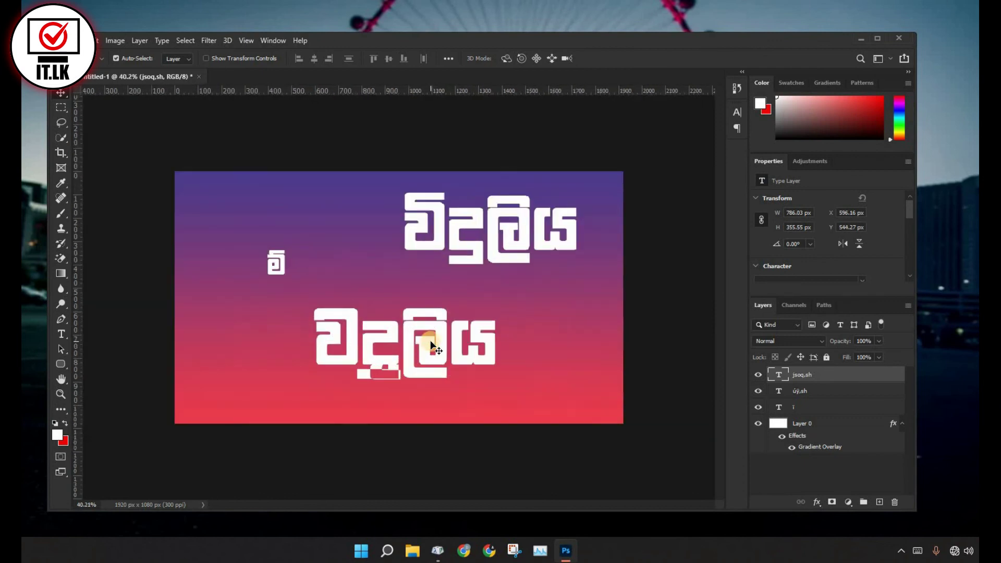
drag(432, 329, 446, 251)
scroll(423, 290, down, 3)
click(446, 251)
click(441, 331)
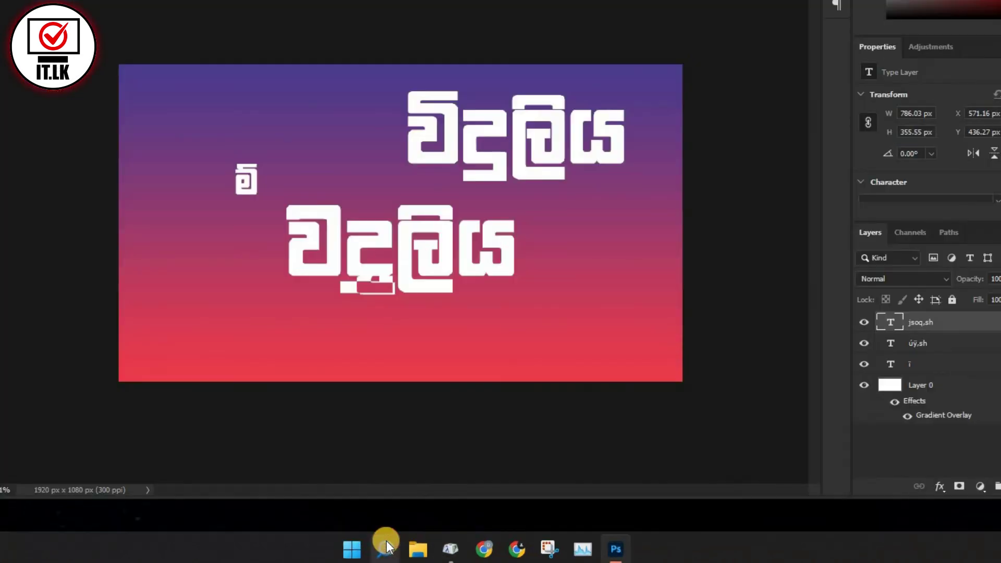
Search Windows for Character Map, pin it to Start, and show its entry among the pinned apps
click(386, 546)
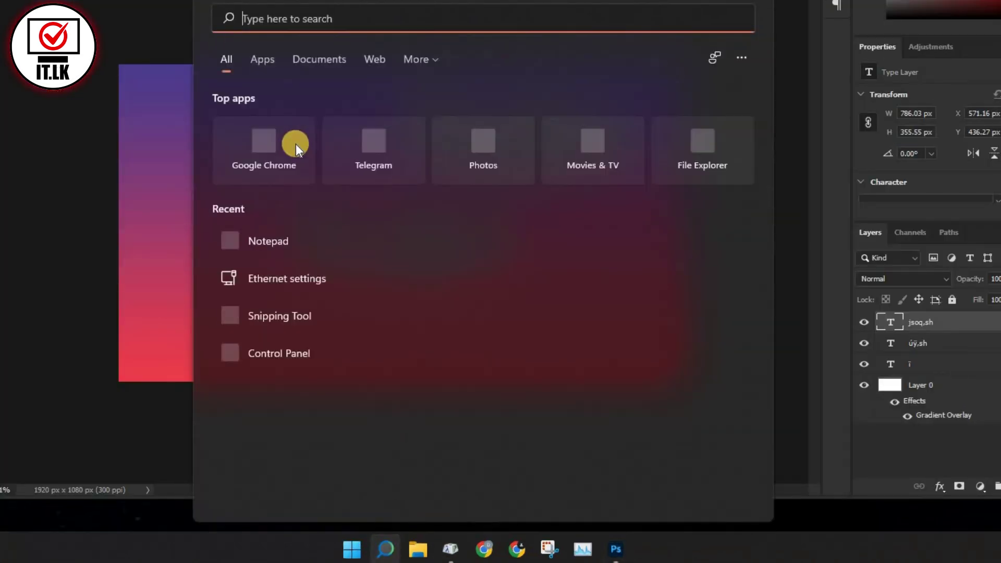
text(ch)
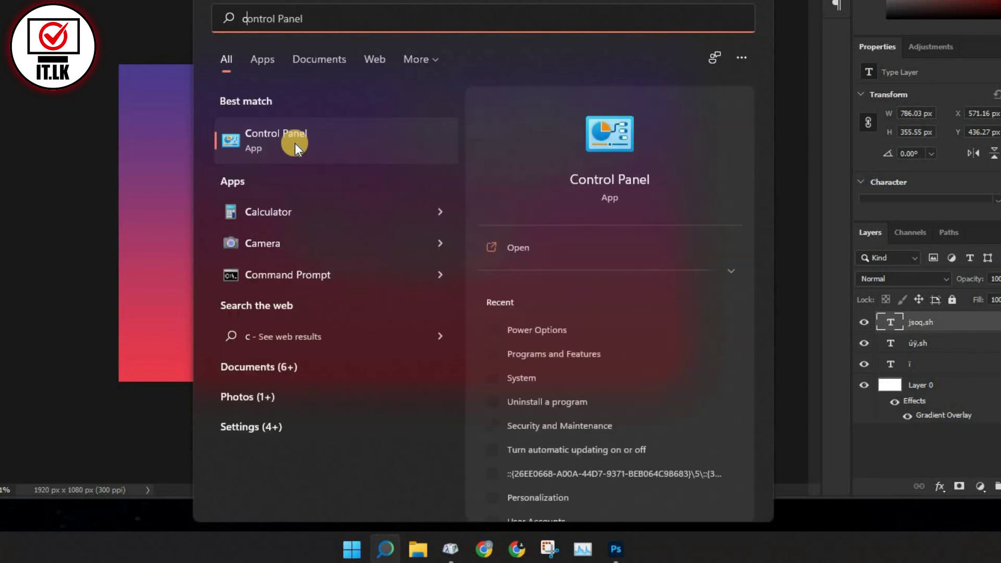
text(aracter Map)
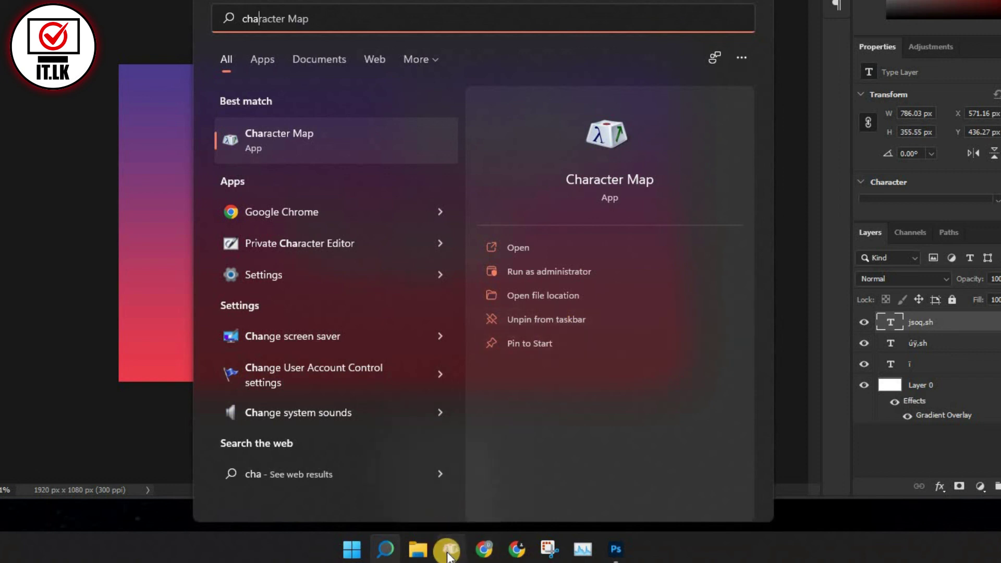
click(553, 345)
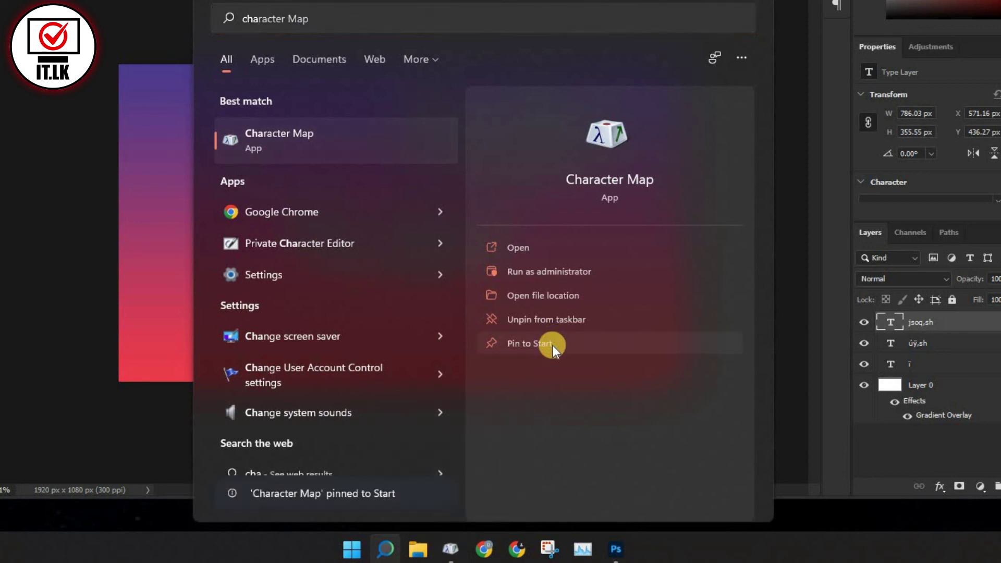
click(365, 549)
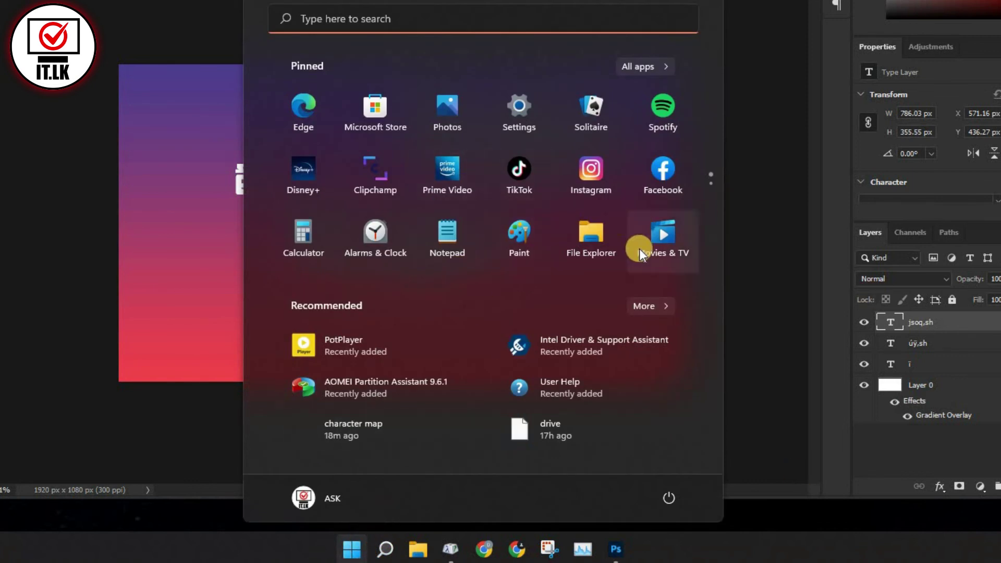
click(710, 183)
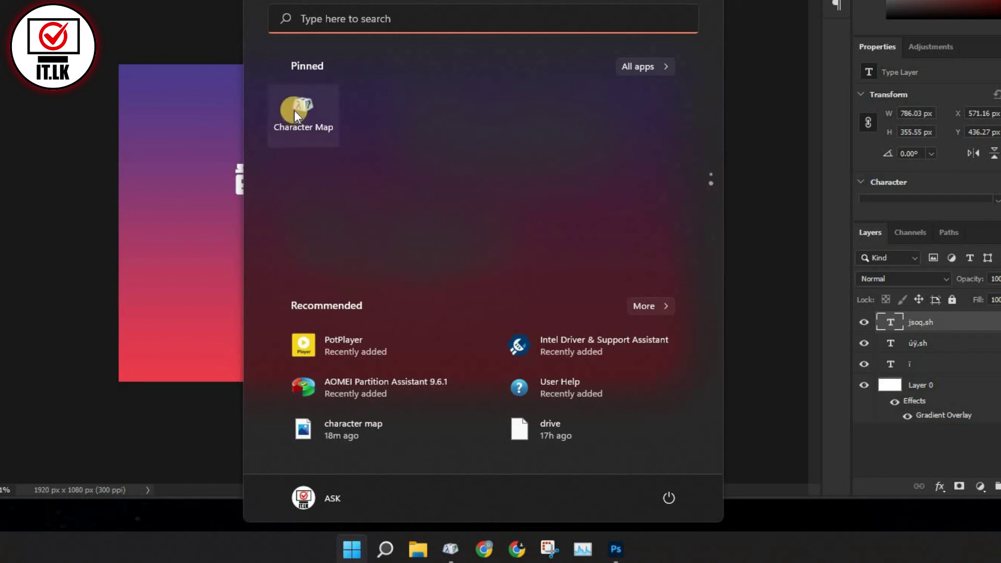
Search Windows for Character Map again using ch, and bring the Character Map window to the front
click(371, 18)
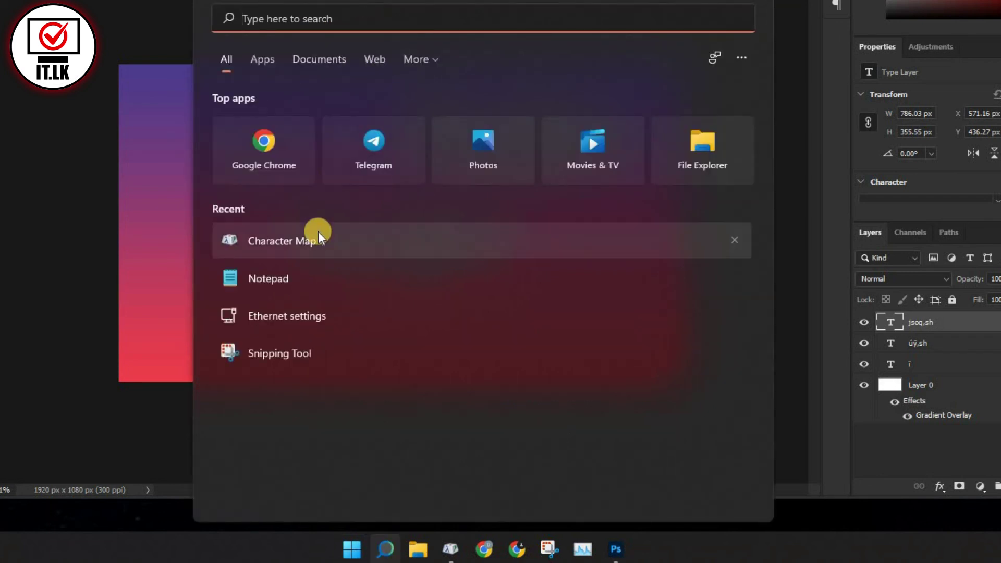
text(c)
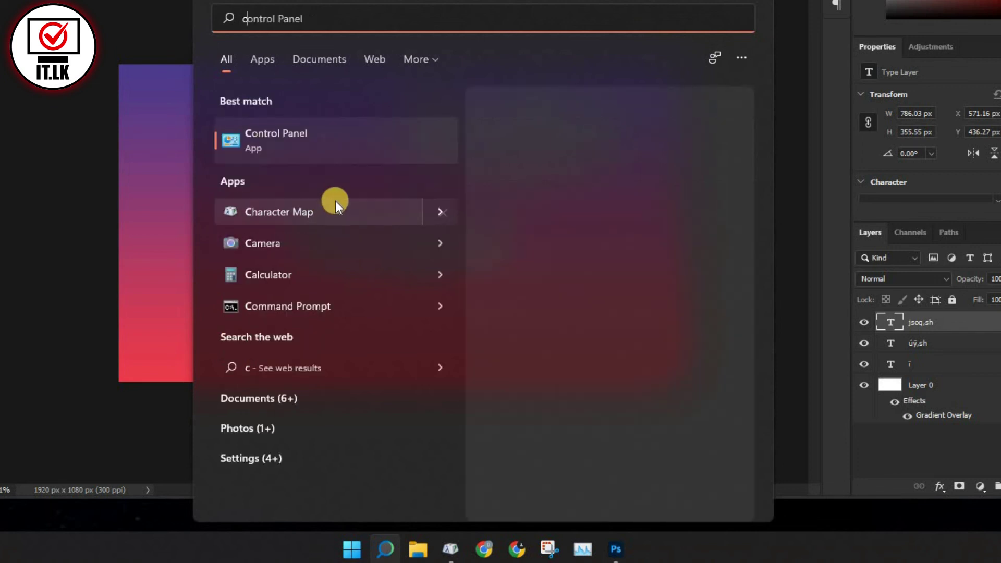
text(h)
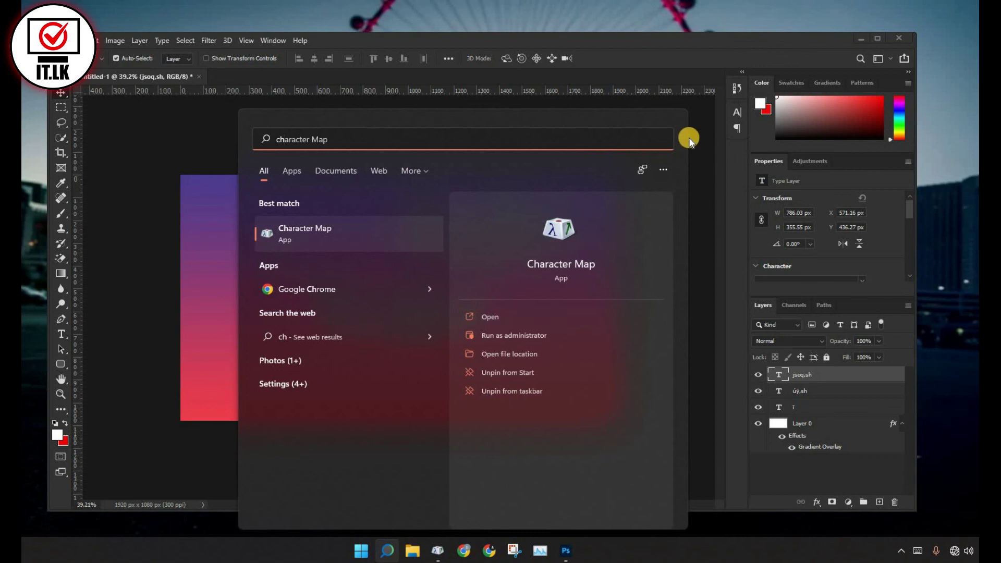
click(439, 553)
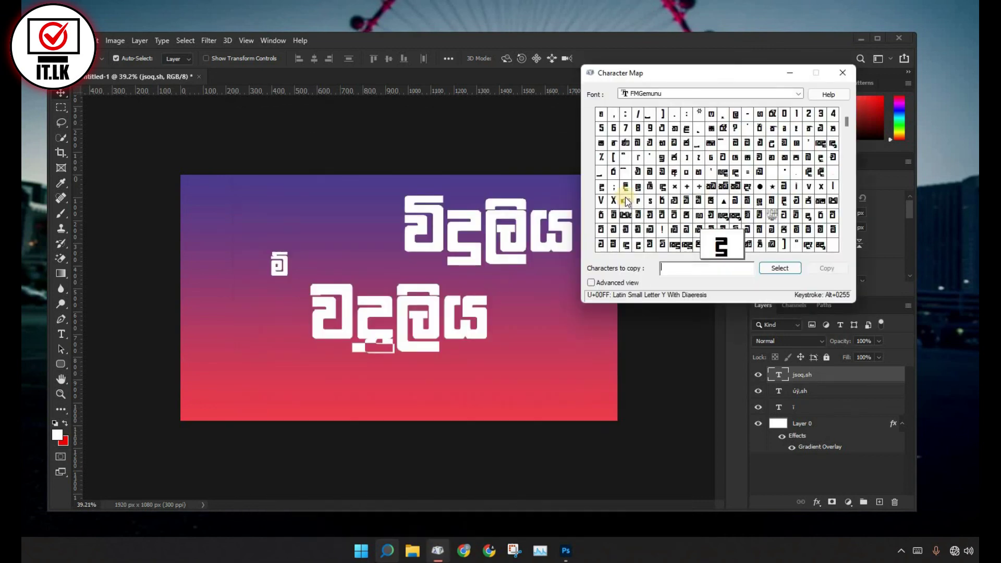
Change the Character Map font to FMMalithi and move its window over the middle of the canvas
click(788, 95)
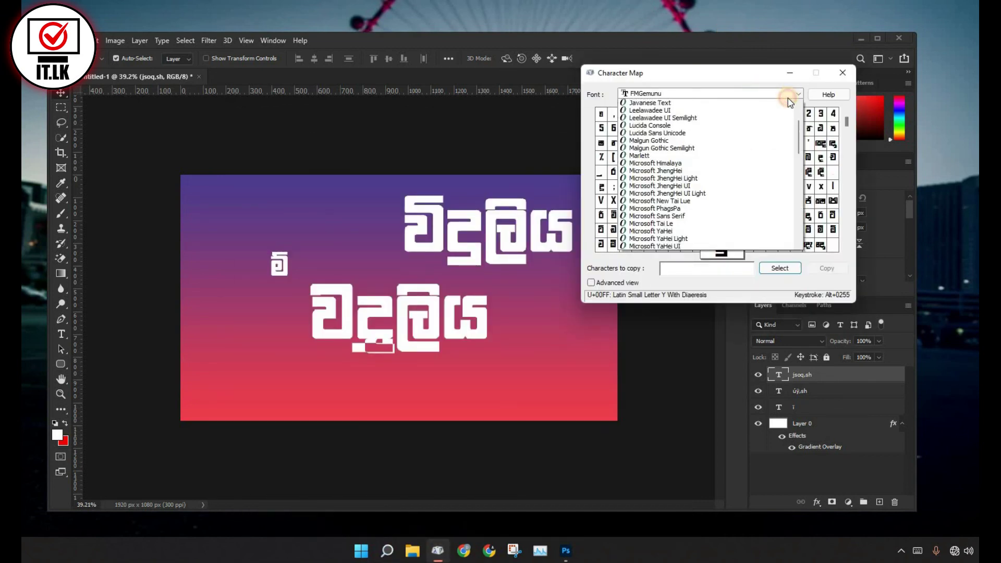
click(772, 111)
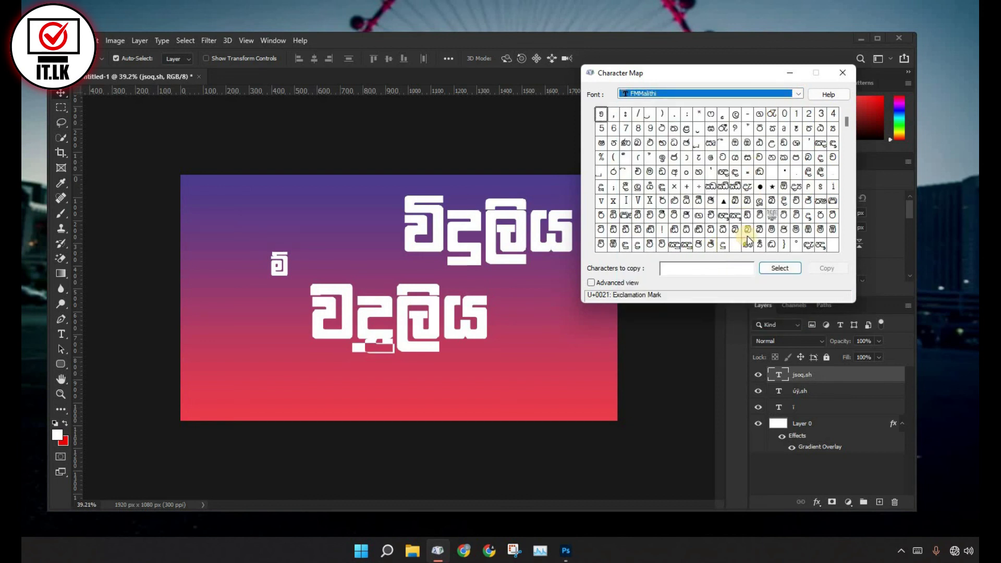
drag(734, 76, 463, 157)
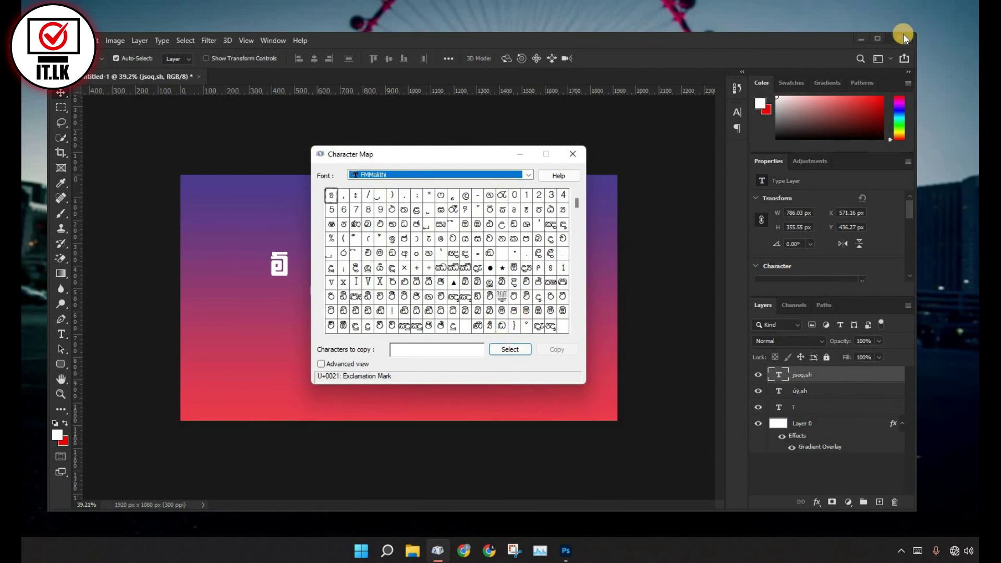